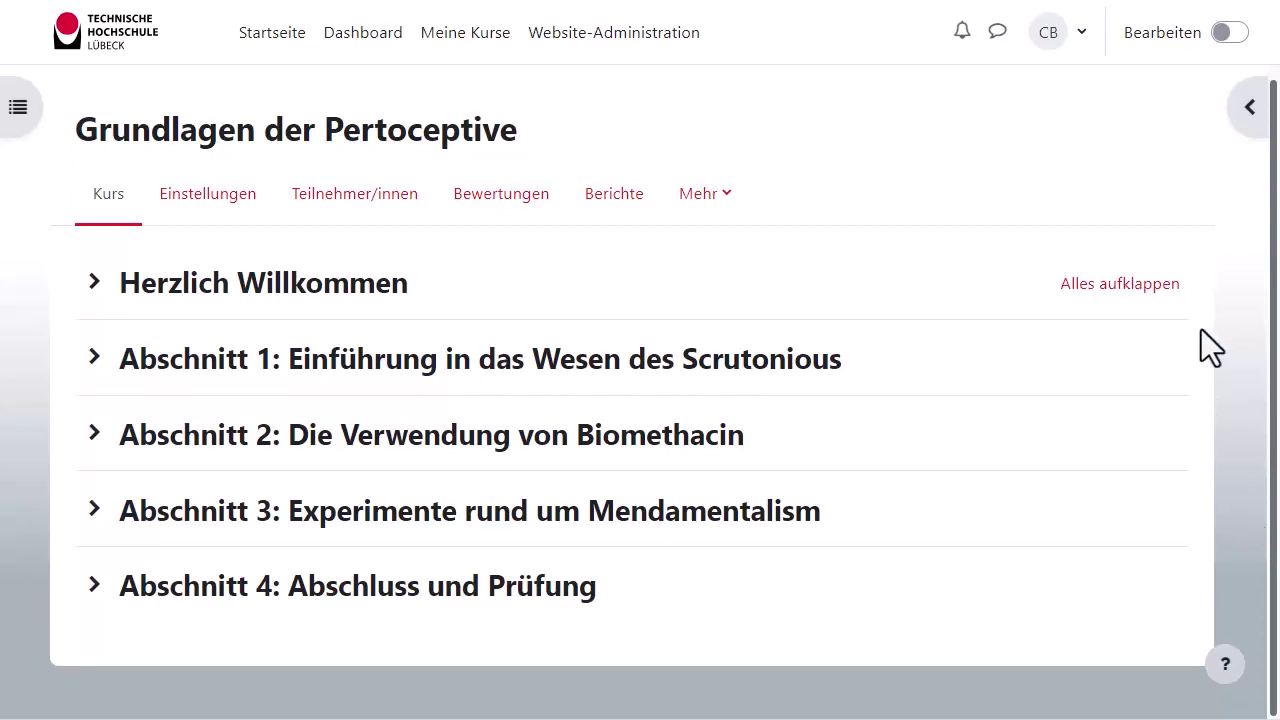
Turn on editing for the course and add an Aufgabe activity to Abschnitt 4: Abschluss und Prüfung.
left_click(1230, 33)
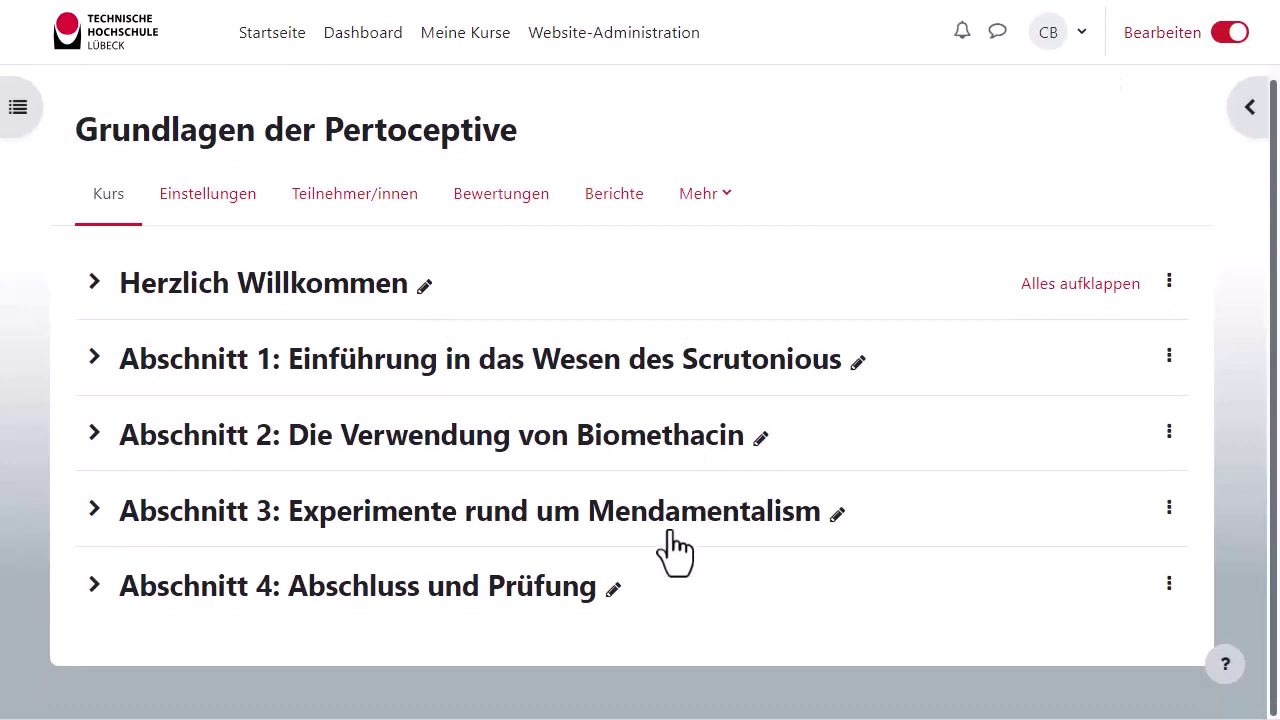
left_click(95, 586)
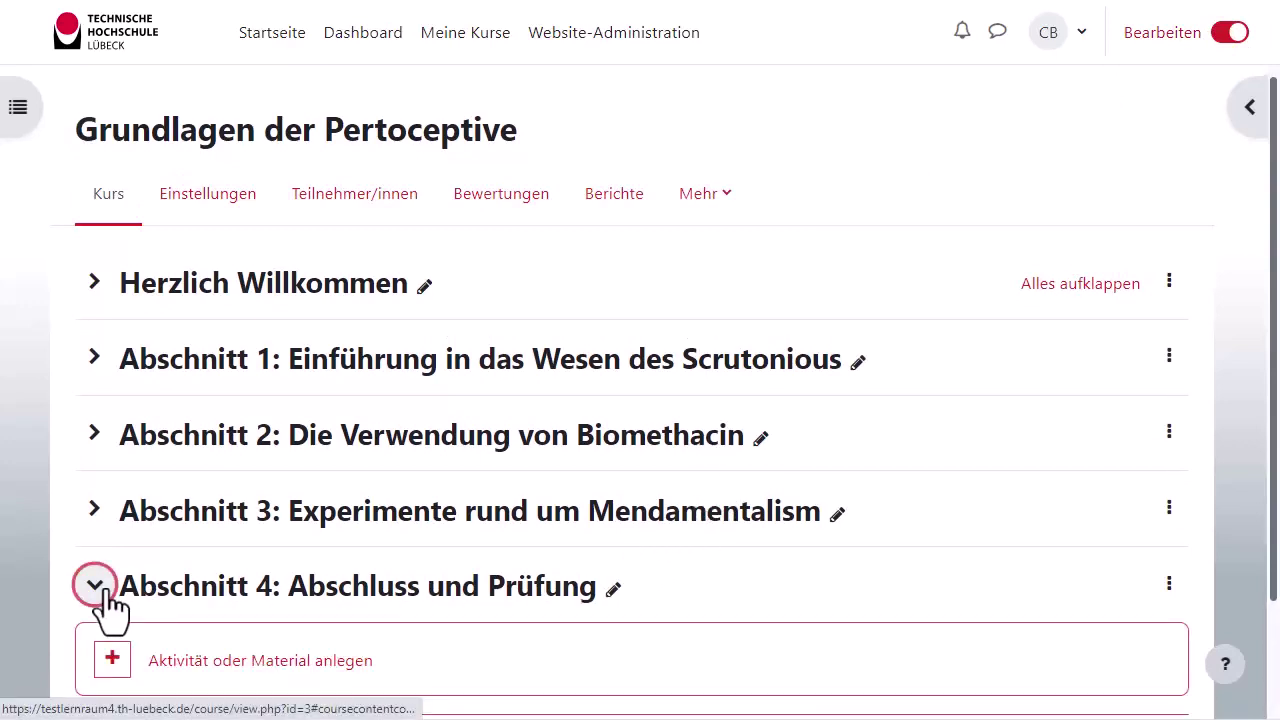
scroll(110, 598, "down", 1)
left_click(222, 562)
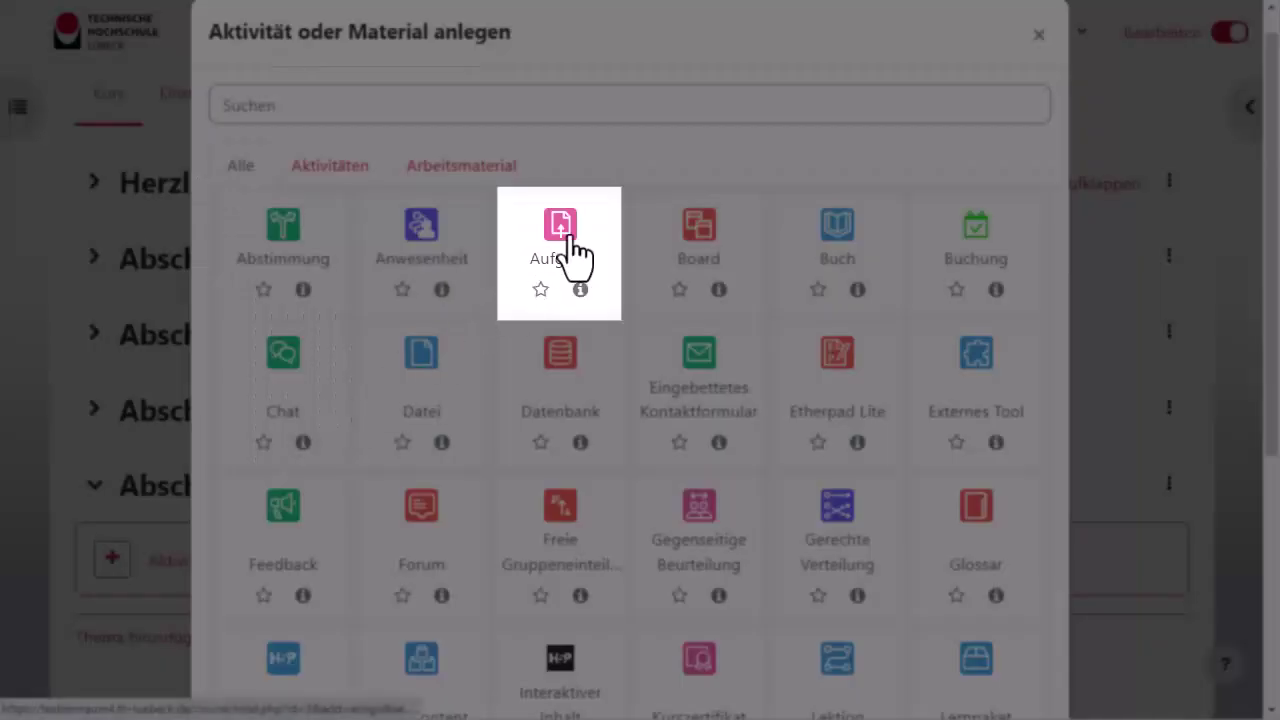
left_click(577, 258)
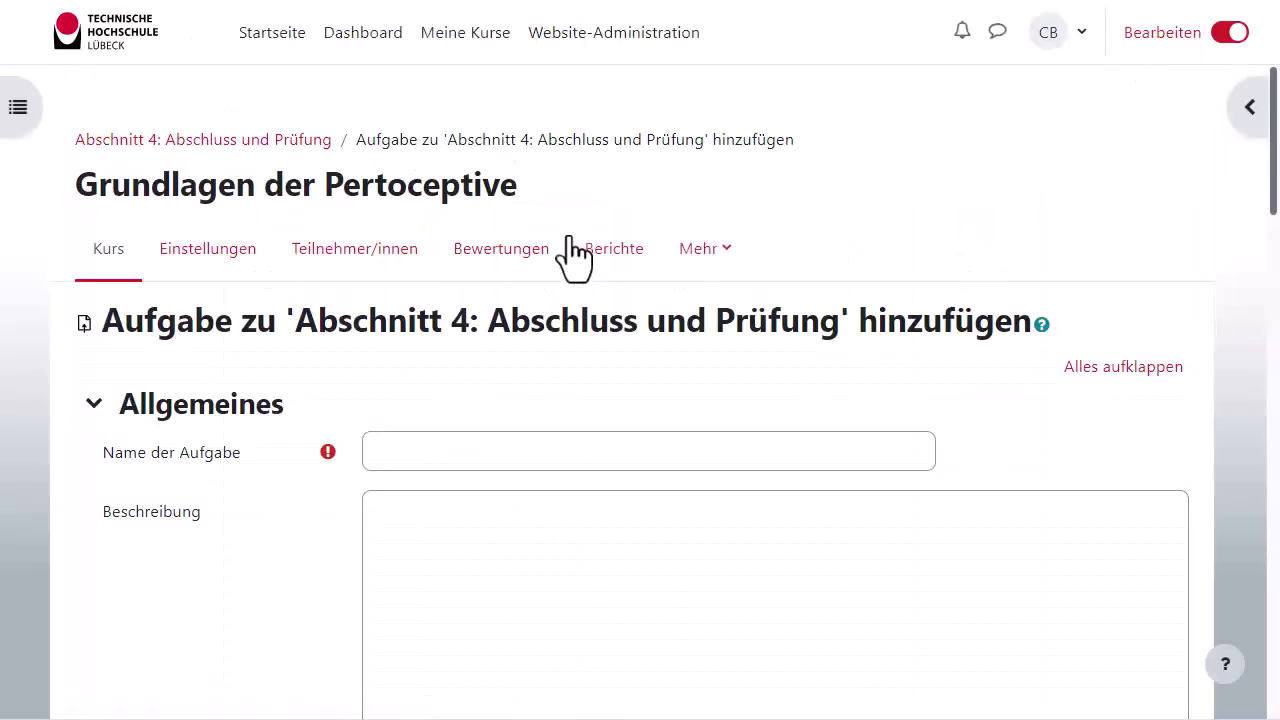
Name the assignment "Aufgabe: Verfassen Sie ein Essay über Smirrulla" and begin its description with "Max. 10.000 Wörter".
left_click(460, 447)
type("Aufgabe: Verfassen Sie ein Essay über Smirrulla")
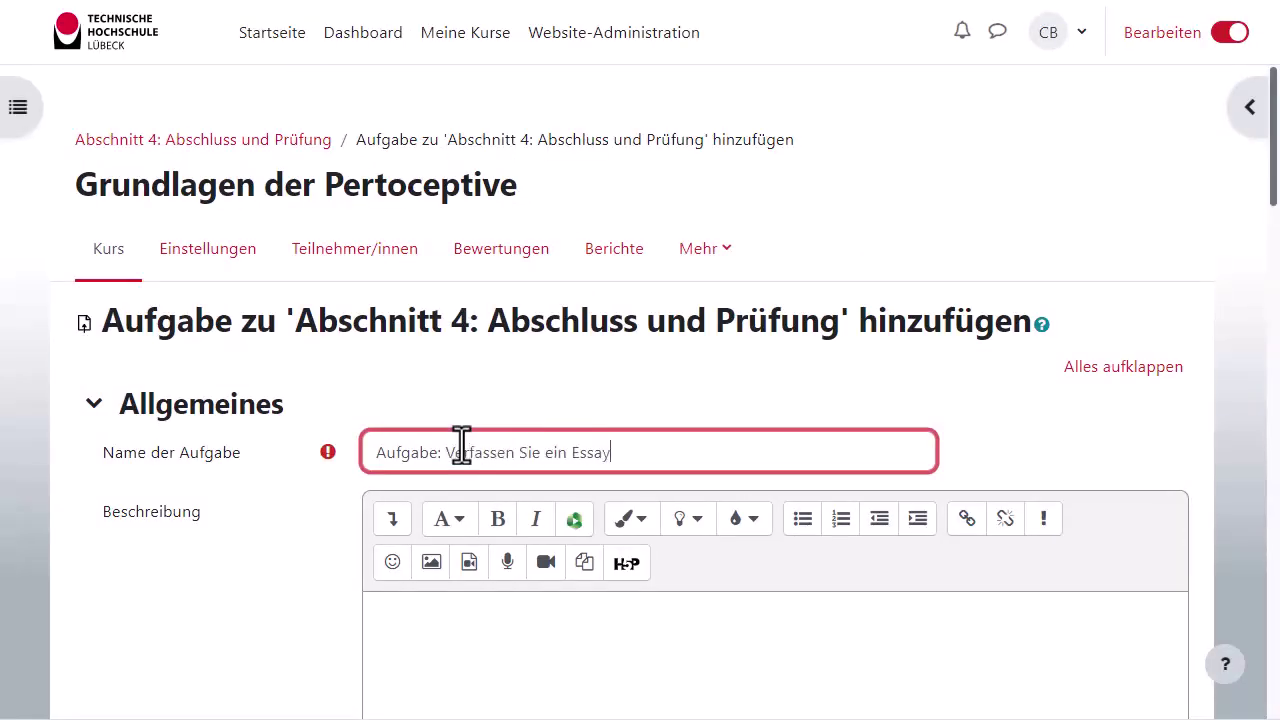
scroll(511, 506, "down", 2)
left_click(523, 471)
type("Max. 10.000 Wörter")
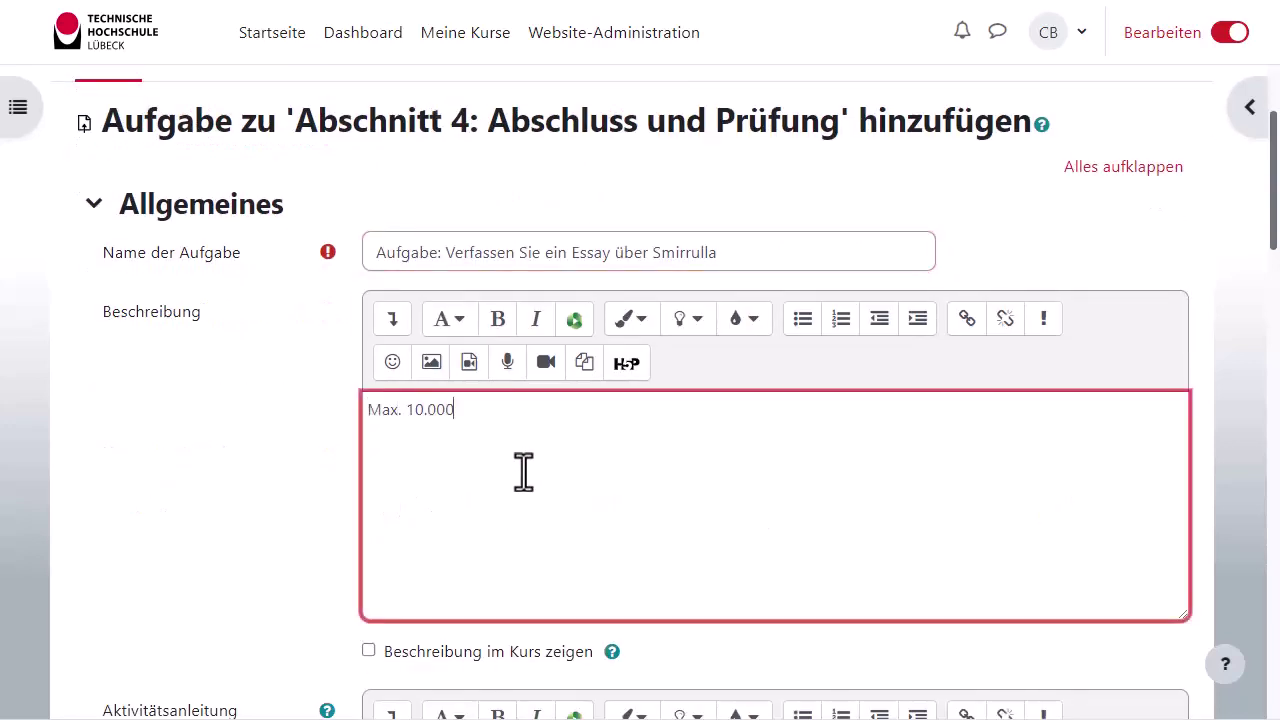
Add "Denken Sie an" to the description, with bullets Einleitung, Hauptteil and Schluss, and the closing line "Ihr Essay wird bewertet.".
key("Return")
type("Denken Sie an")
key("Return")
left_click(803, 320)
type("Einleitung")
key("Return")
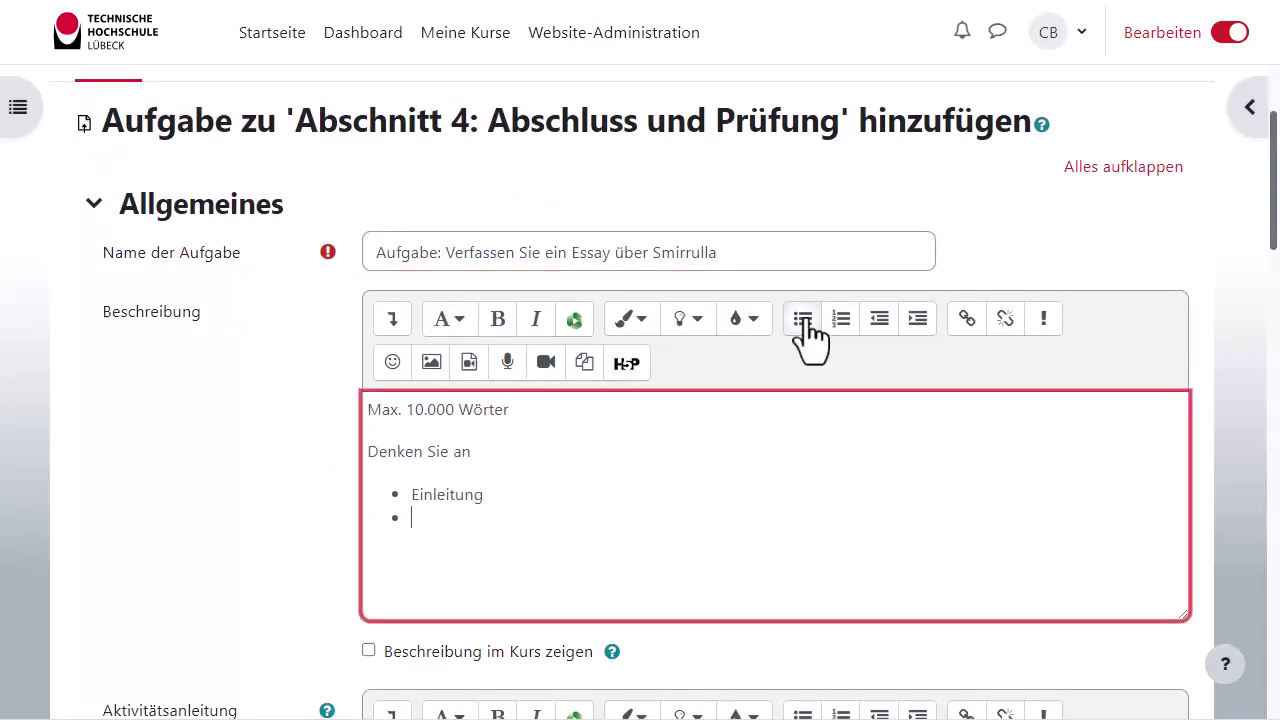
type("Hauptteil")
key("Return")
type("Schluss Ihr Essay wird bewertet.")
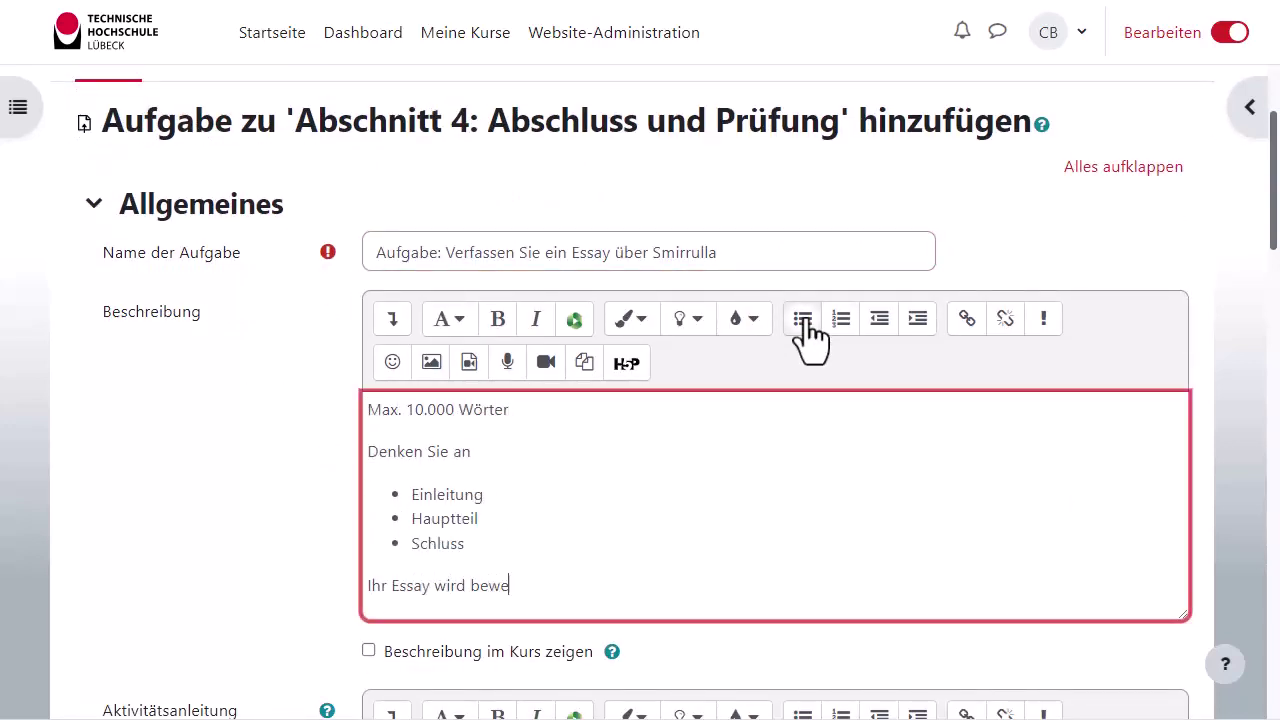
Check the Verfügbarkeit settings of the assignment and keep "Beschreibung immer anzeigen" enabled.
scroll(239, 331, "down", 2)
scroll(239, 331, "down", 9)
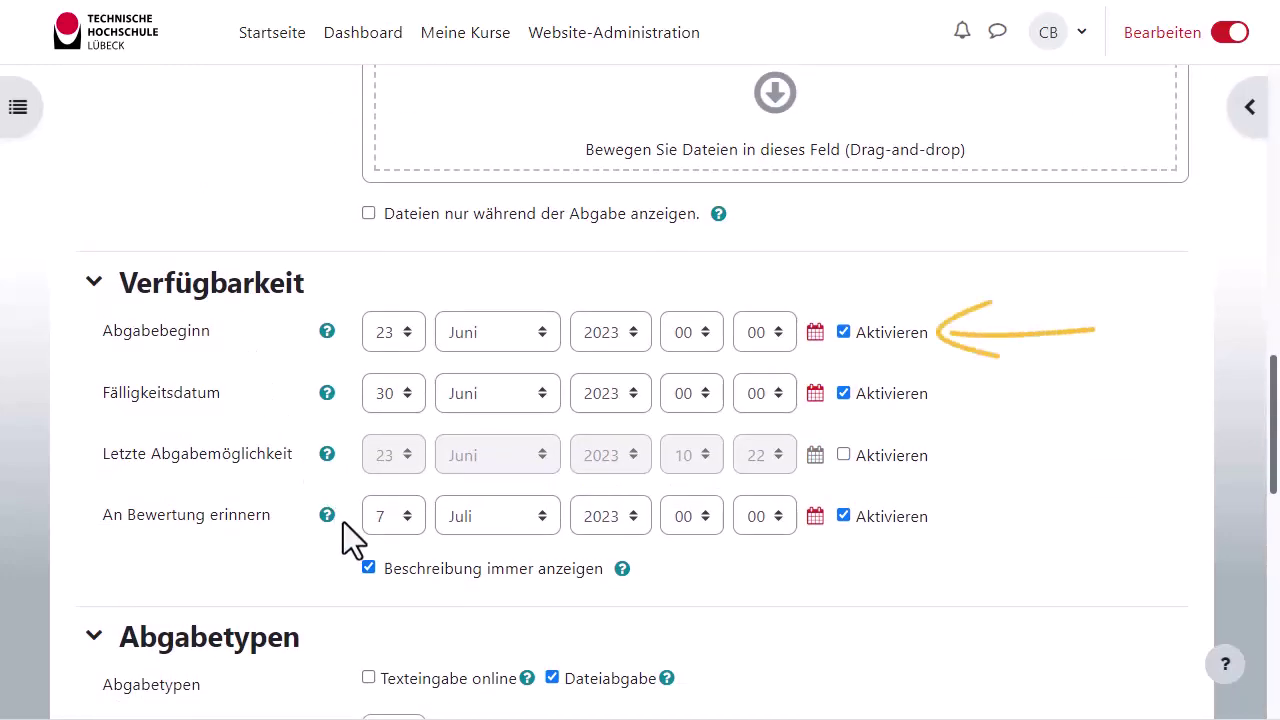
left_click(368, 569)
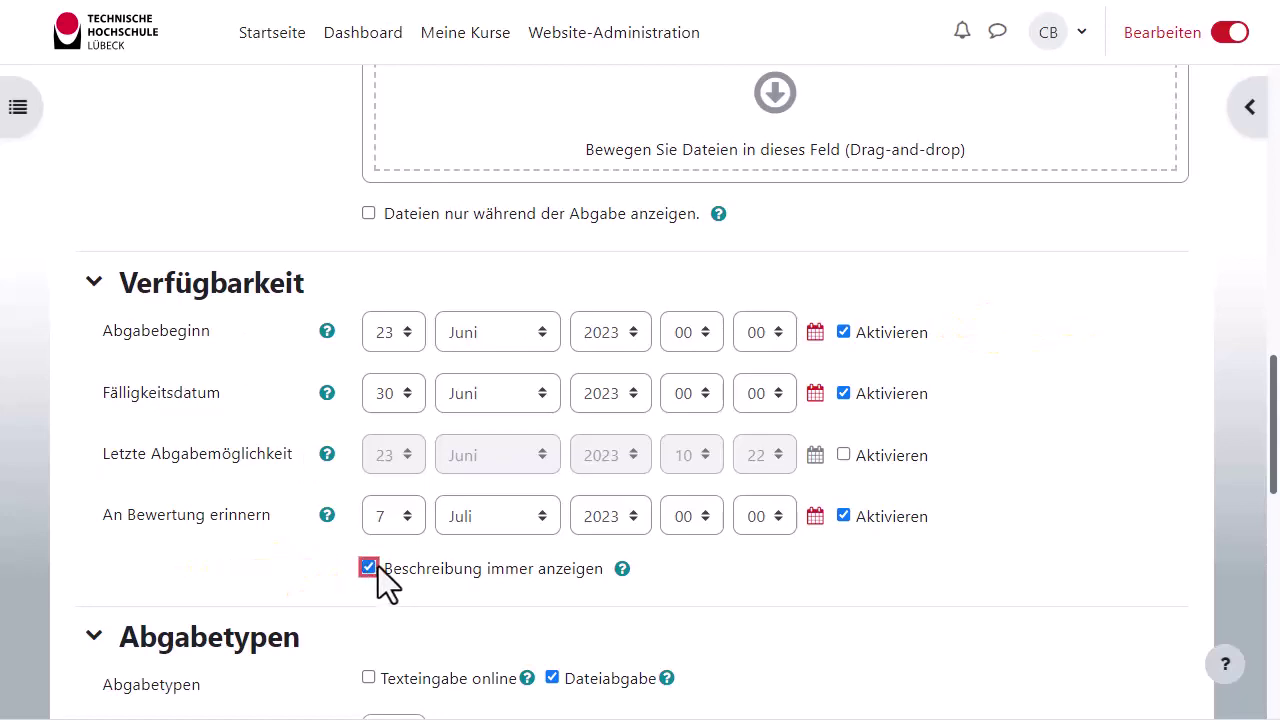
Look at the Aktivitätsanleitung field and the file selection dialog for Zusätzliche Dateien, without adding any content.
scroll(381, 566, "up", 7)
scroll(381, 566, "up", 1)
left_click(383, 566)
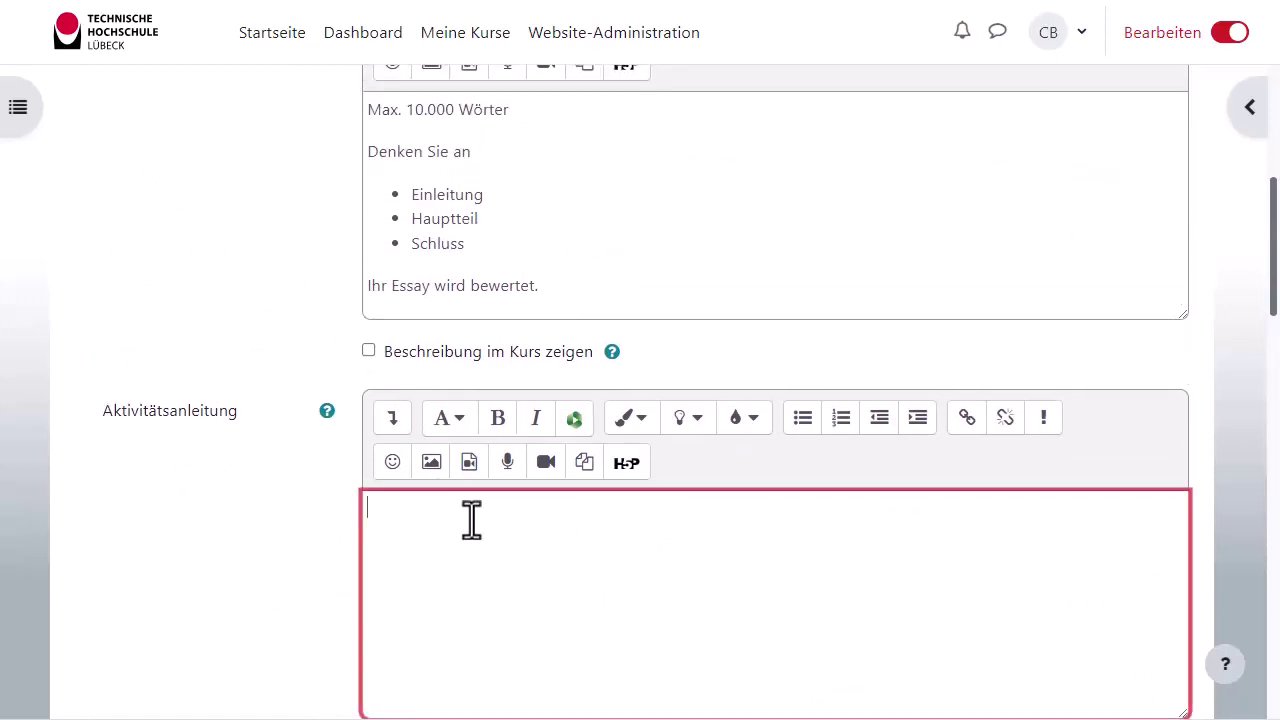
scroll(451, 535, "down", 2)
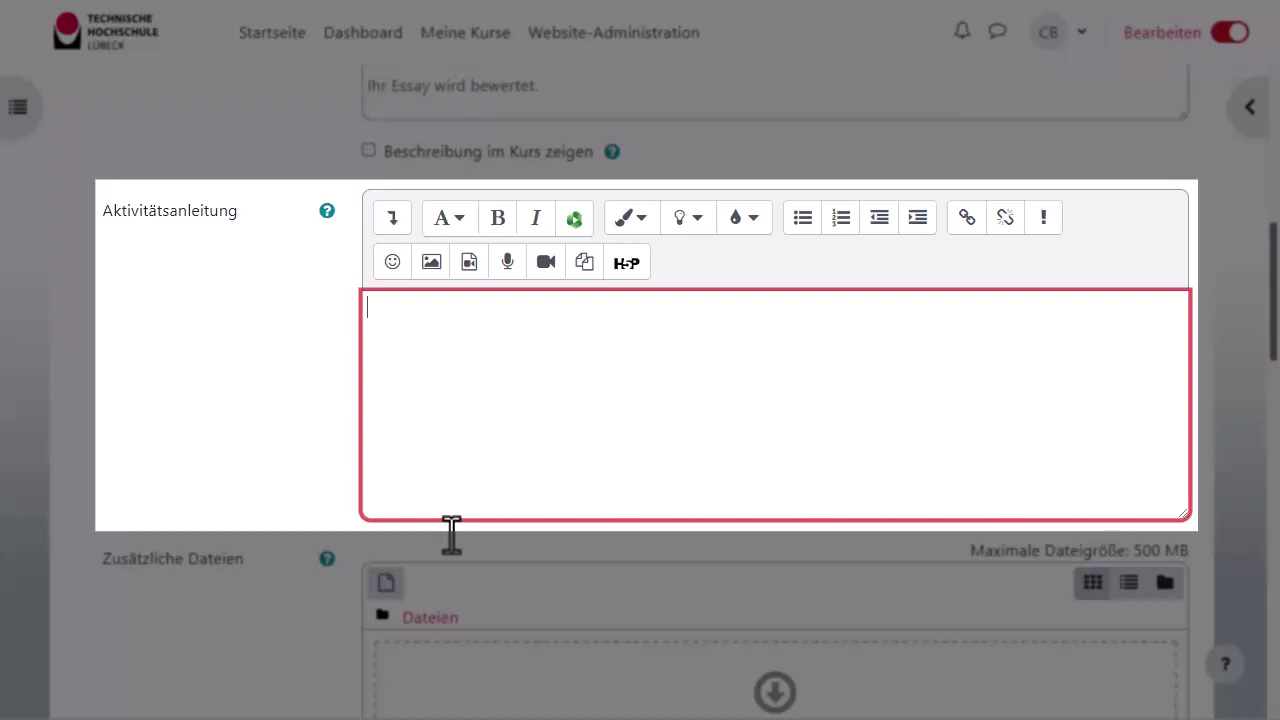
scroll(451, 535, "down", 1)
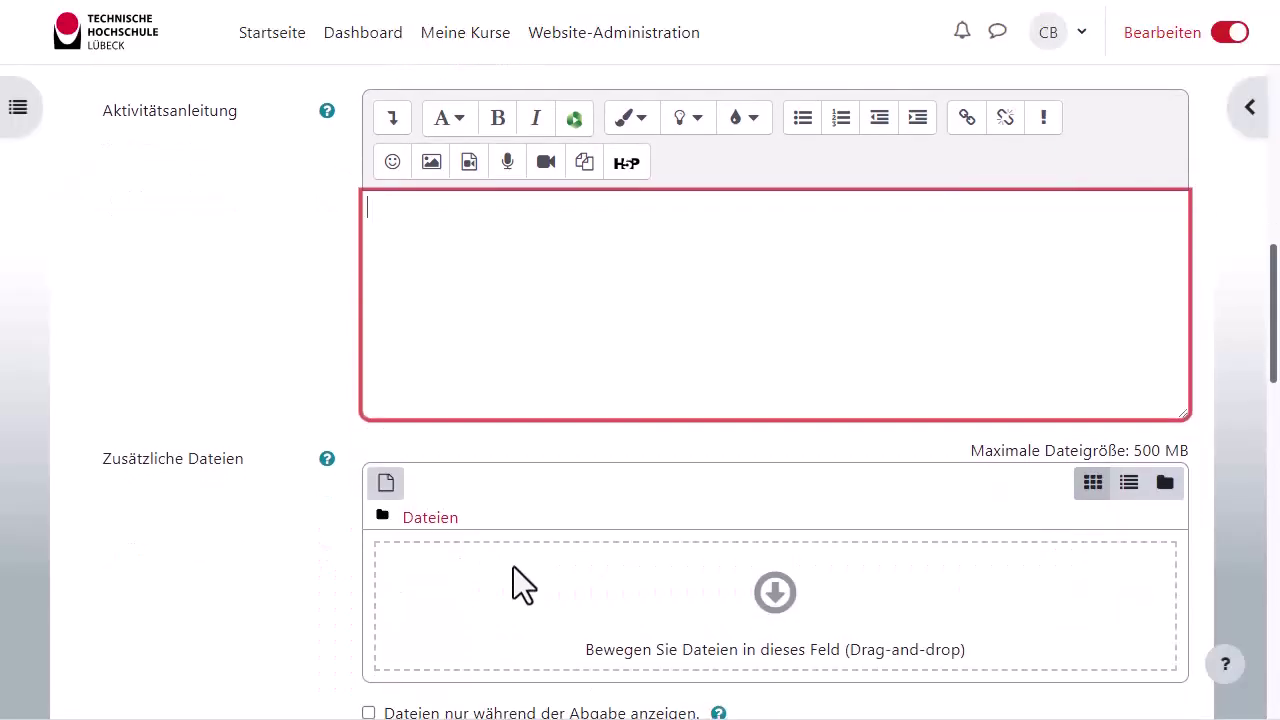
left_click(541, 581)
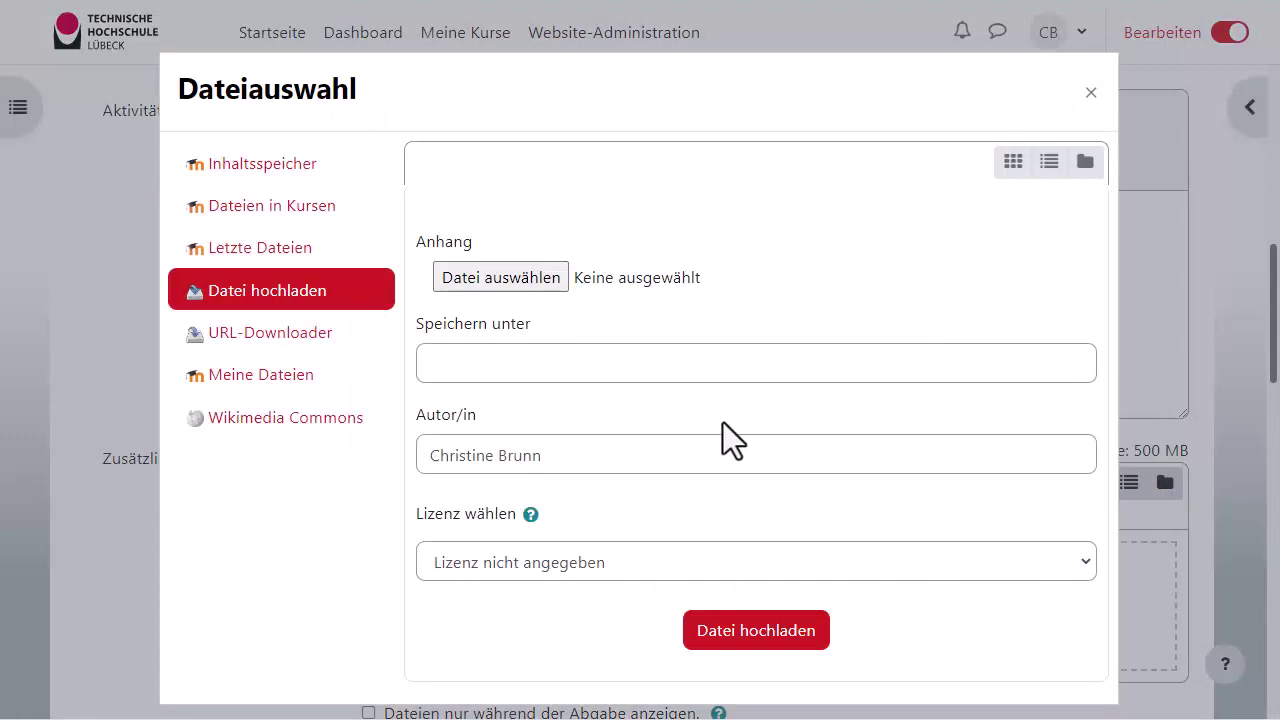
left_click(1091, 92)
Enable "Dateien nur während der Abgabe anzeigen" for the additional files and disable it again.
scroll(1106, 337, "down", 2)
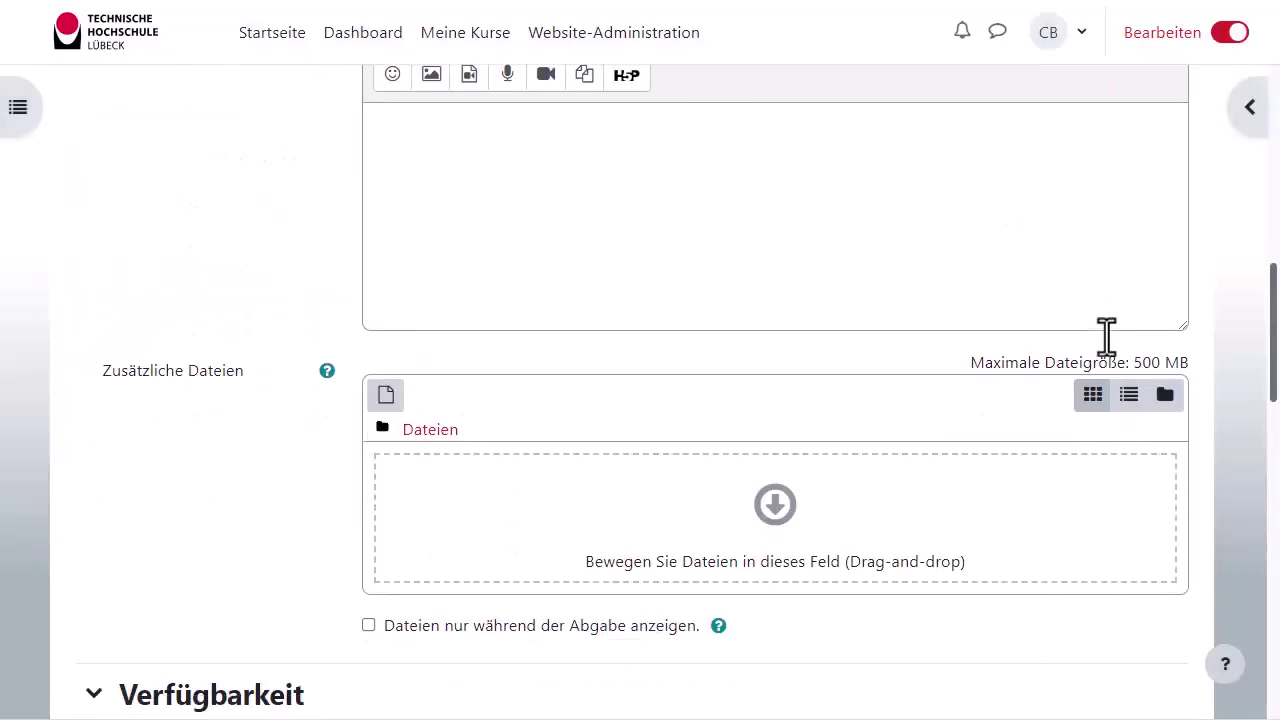
left_click(369, 515)
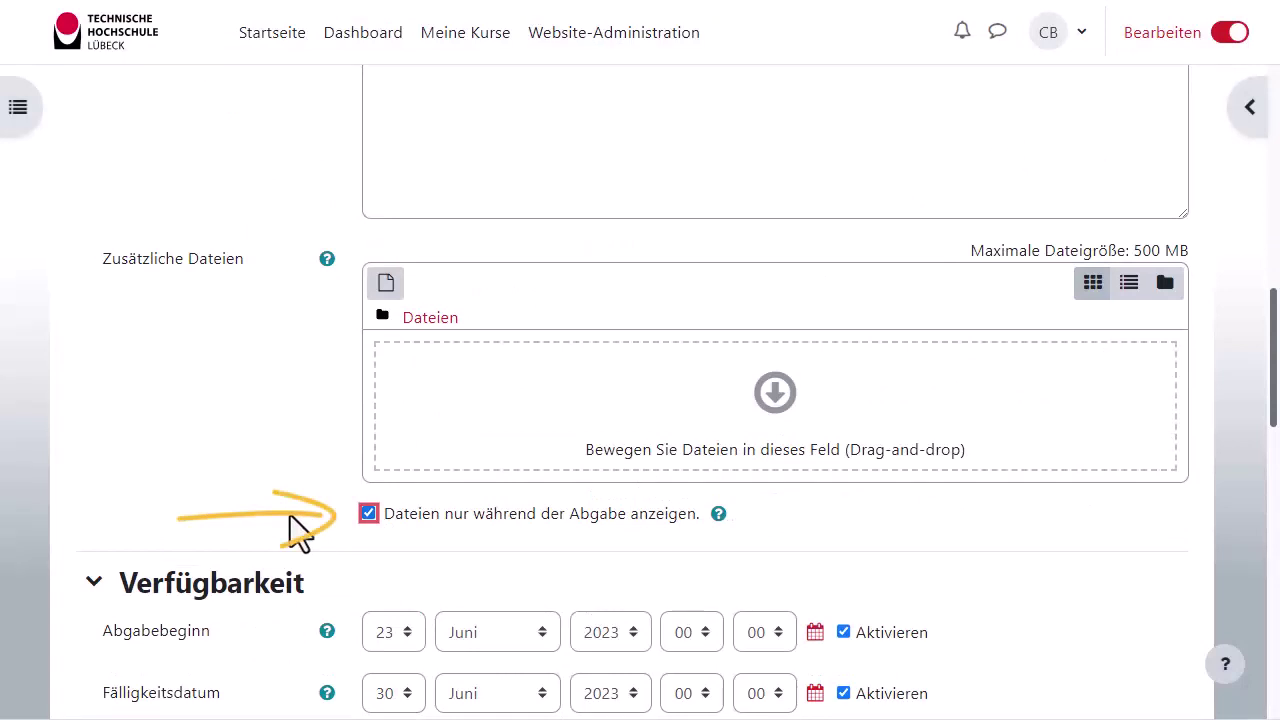
scroll(290, 515, "down", 1)
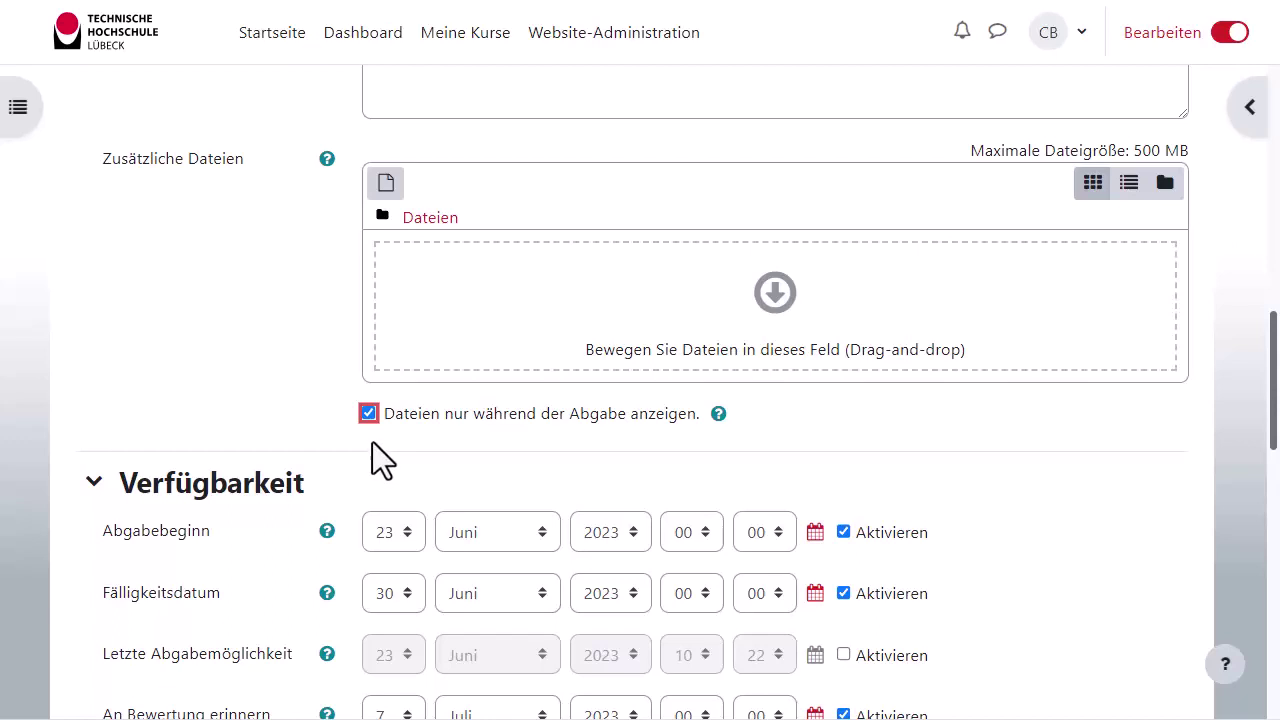
left_click(368, 414)
Set the Abgabebeginn time to 10:00 in the Verfügbarkeit section.
scroll(590, 455, "down", 1)
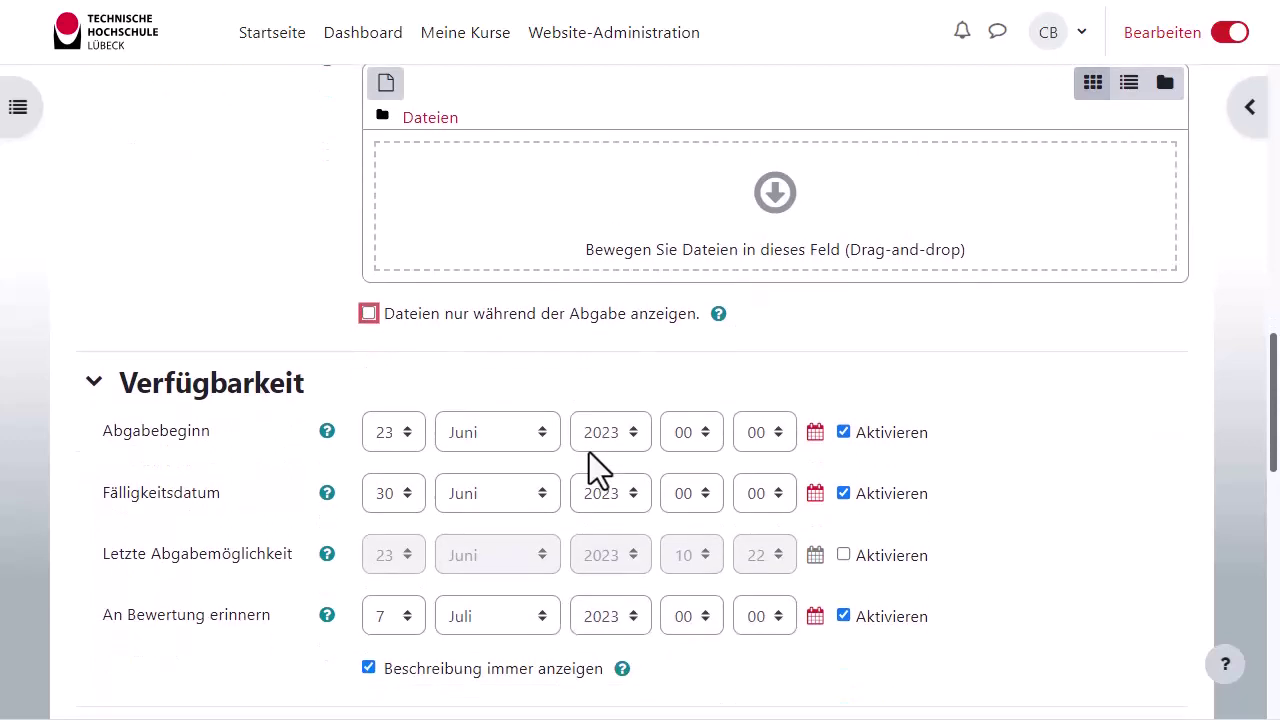
left_click(686, 438)
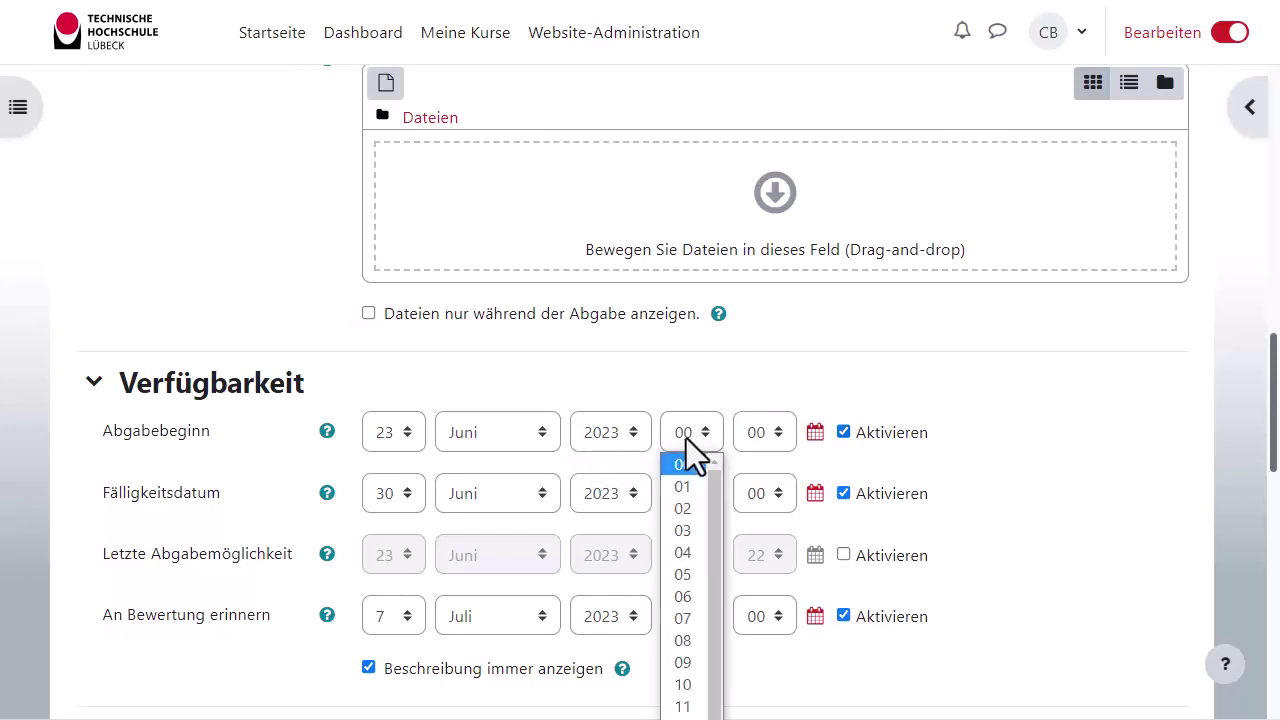
left_click(696, 702)
left_click(1016, 474)
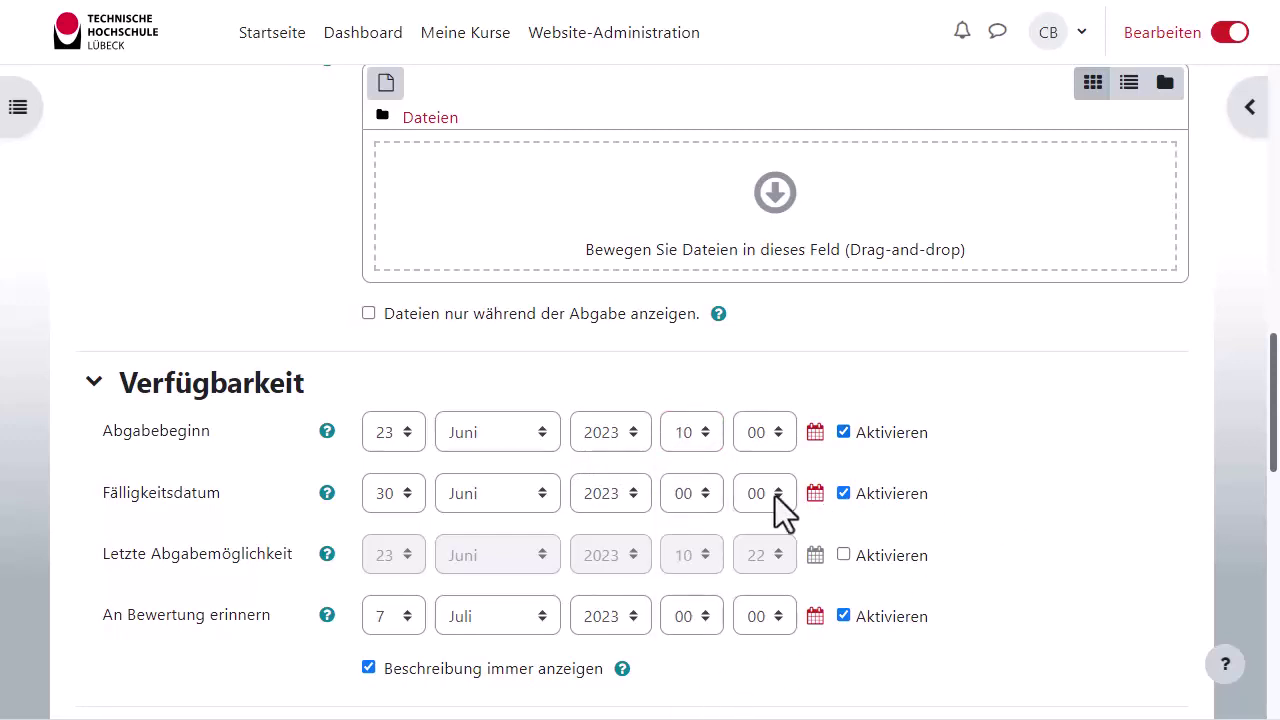
Limit the file submission to 1 uploadable file and enter pdf as the accepted file type.
scroll(689, 503, "down", 2)
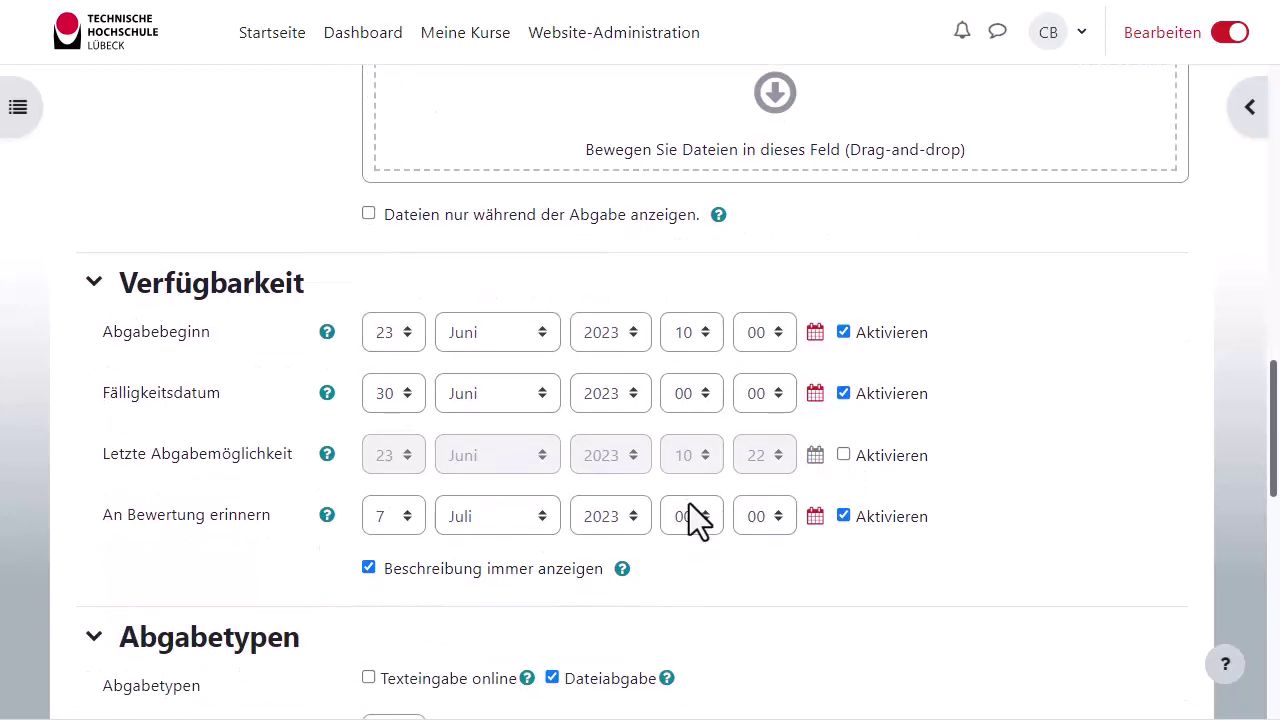
scroll(689, 503, "down", 2)
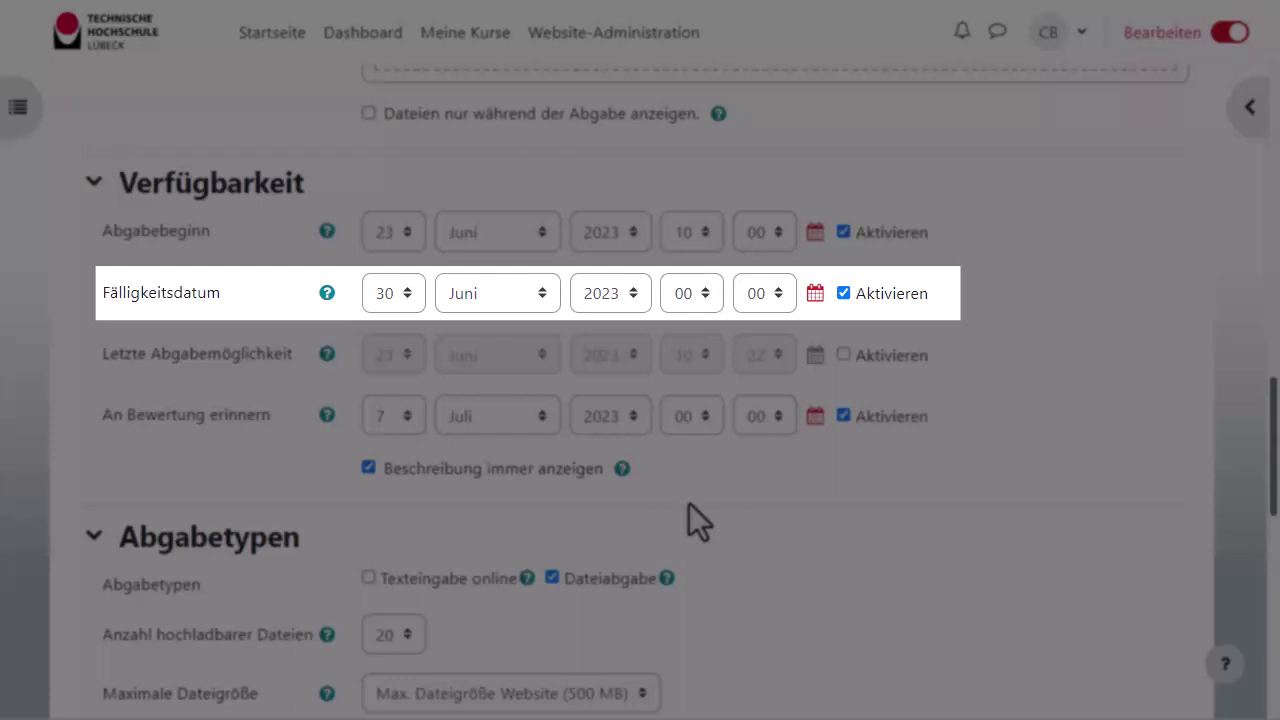
scroll(720, 510, "down", 2)
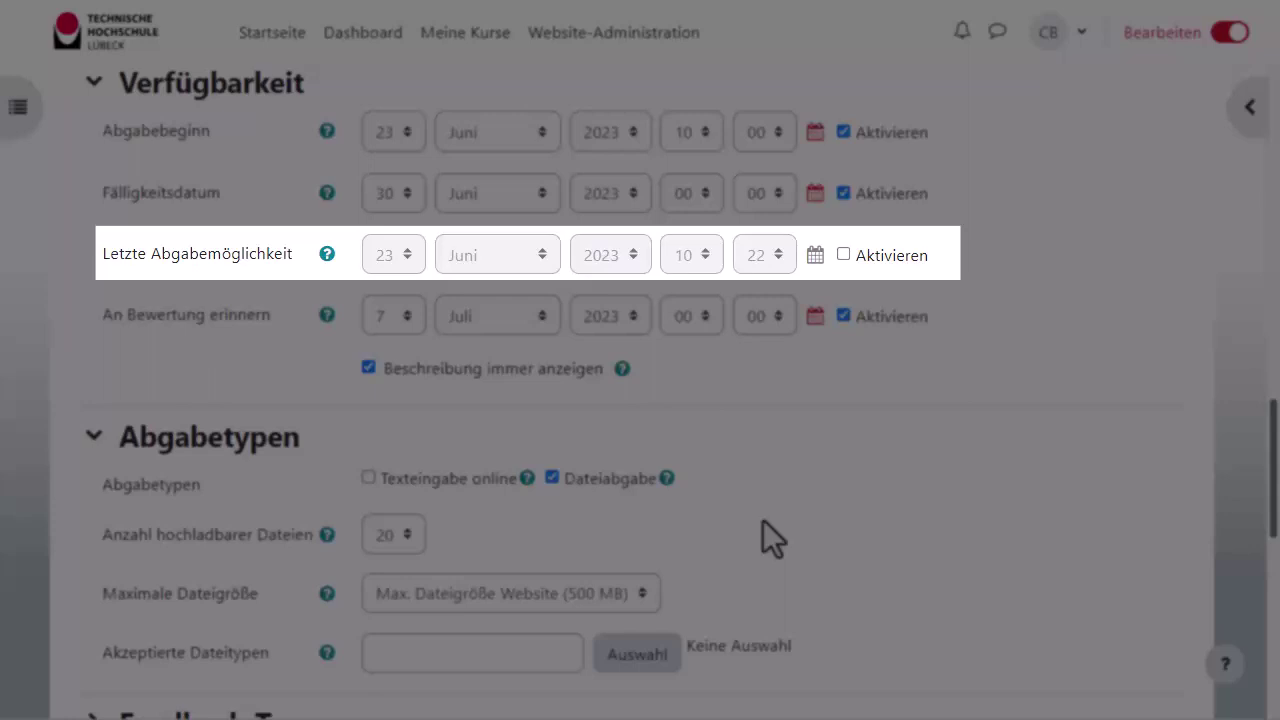
scroll(763, 520, "down", 1)
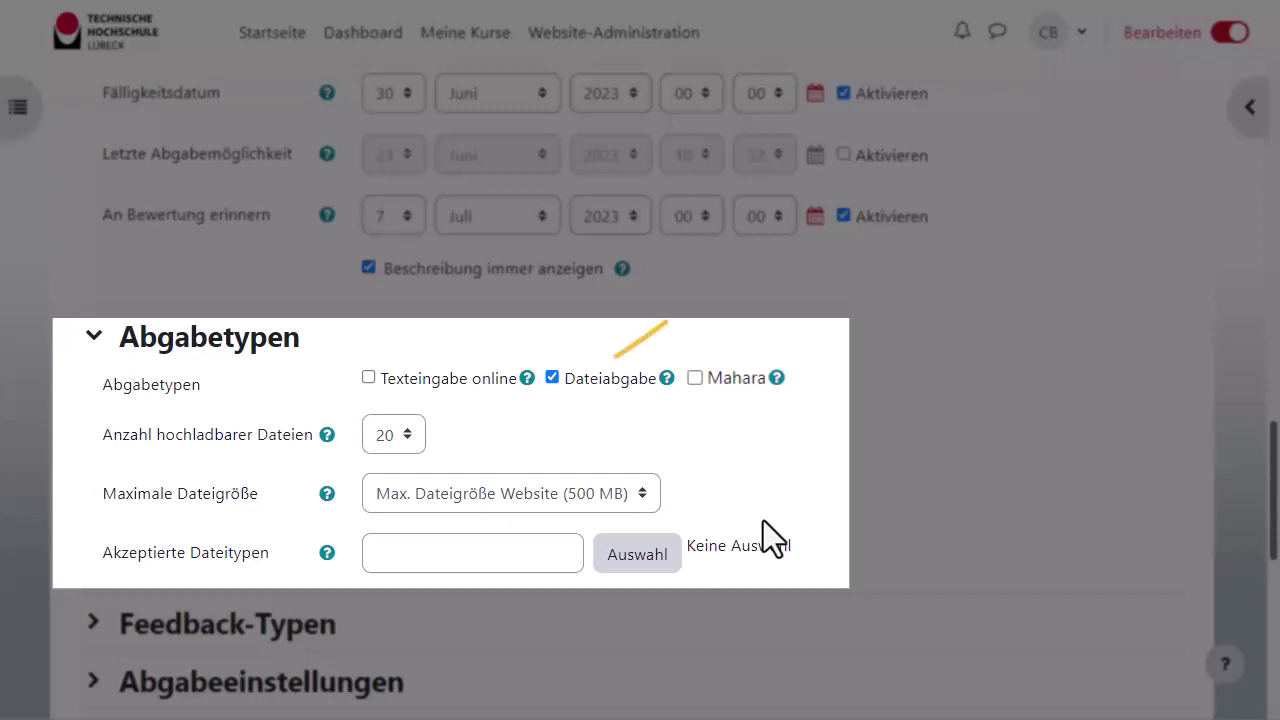
left_click(409, 438)
left_click(381, 466)
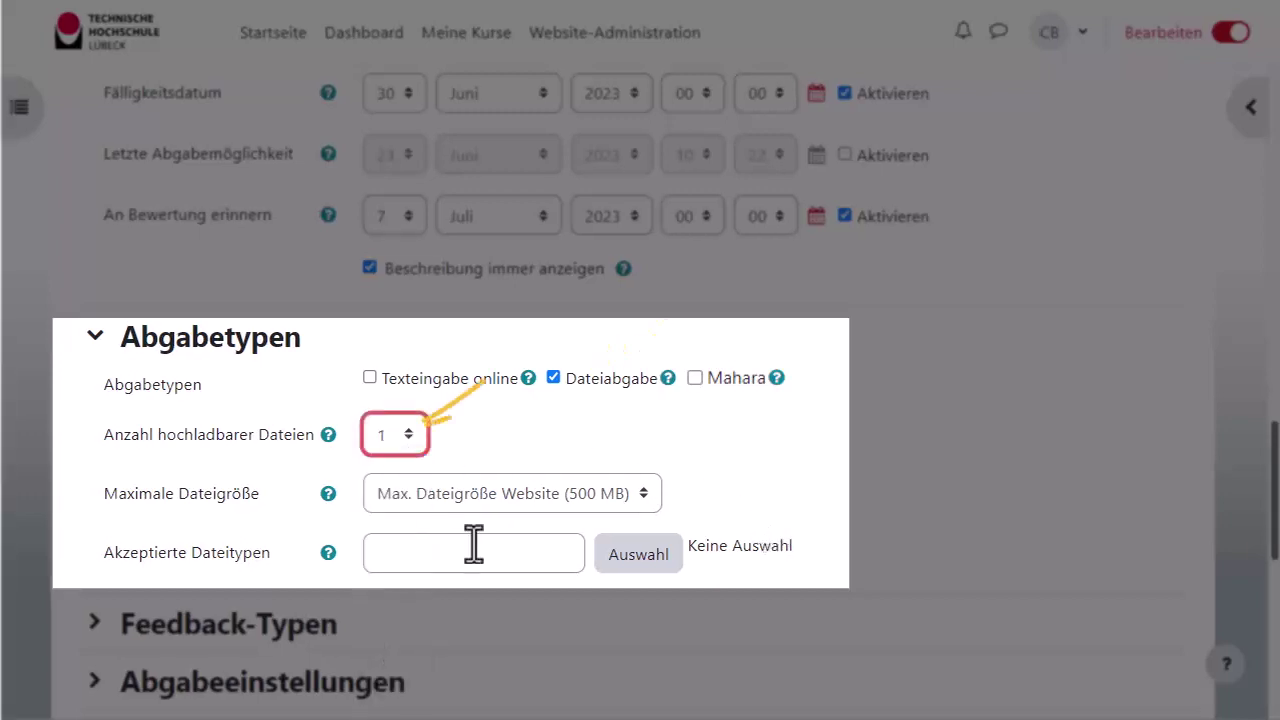
left_click(475, 545)
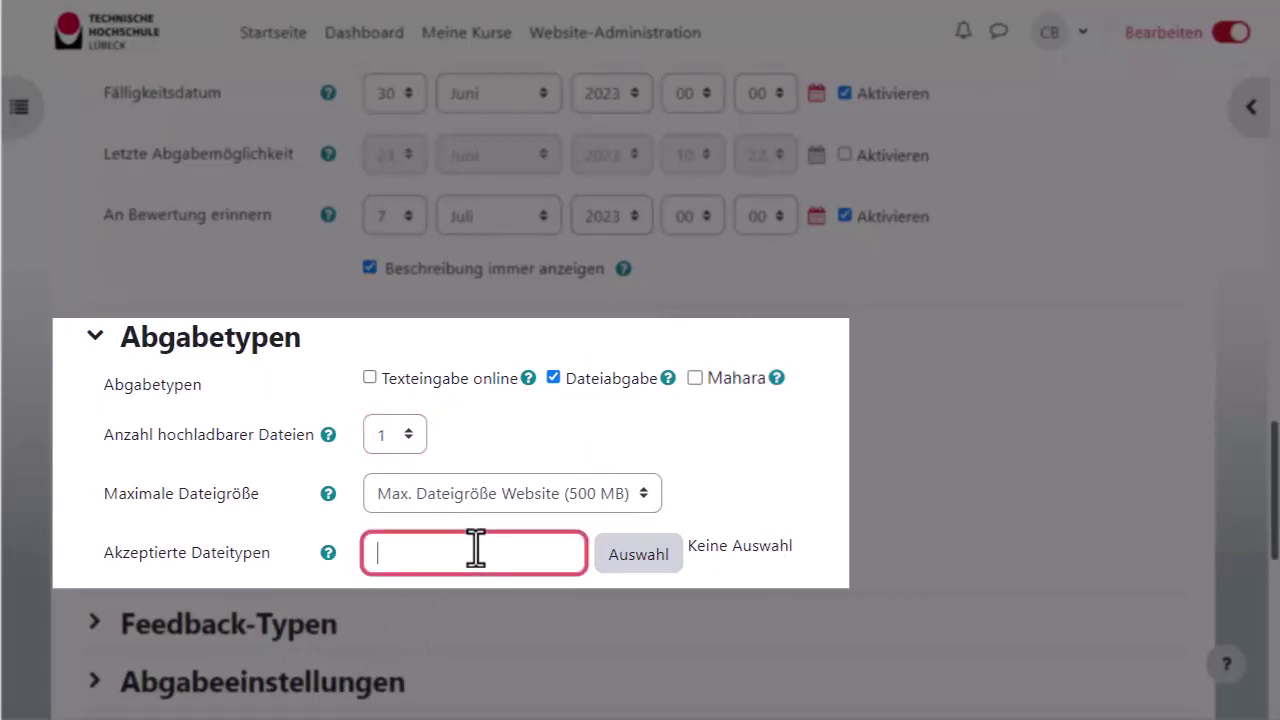
type("pdf")
Enable "Texteingabe online" as an additional submission type and disable it again.
left_click(369, 378)
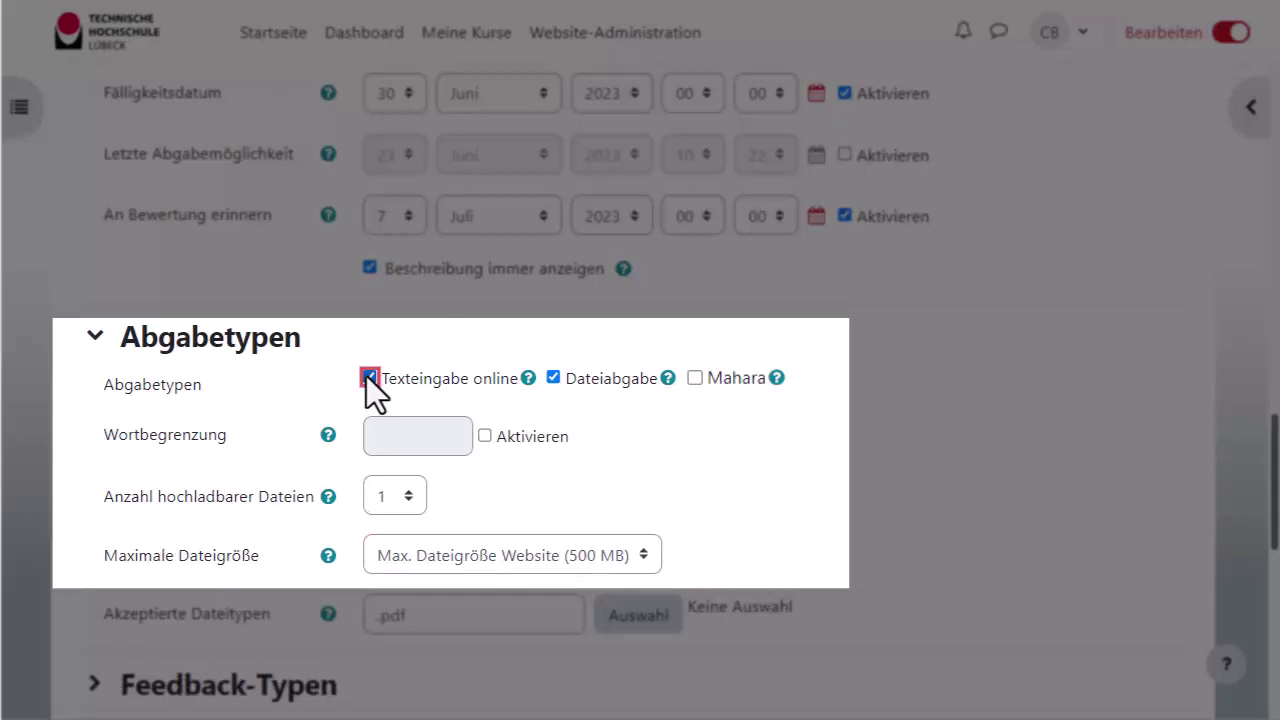
left_click(369, 378)
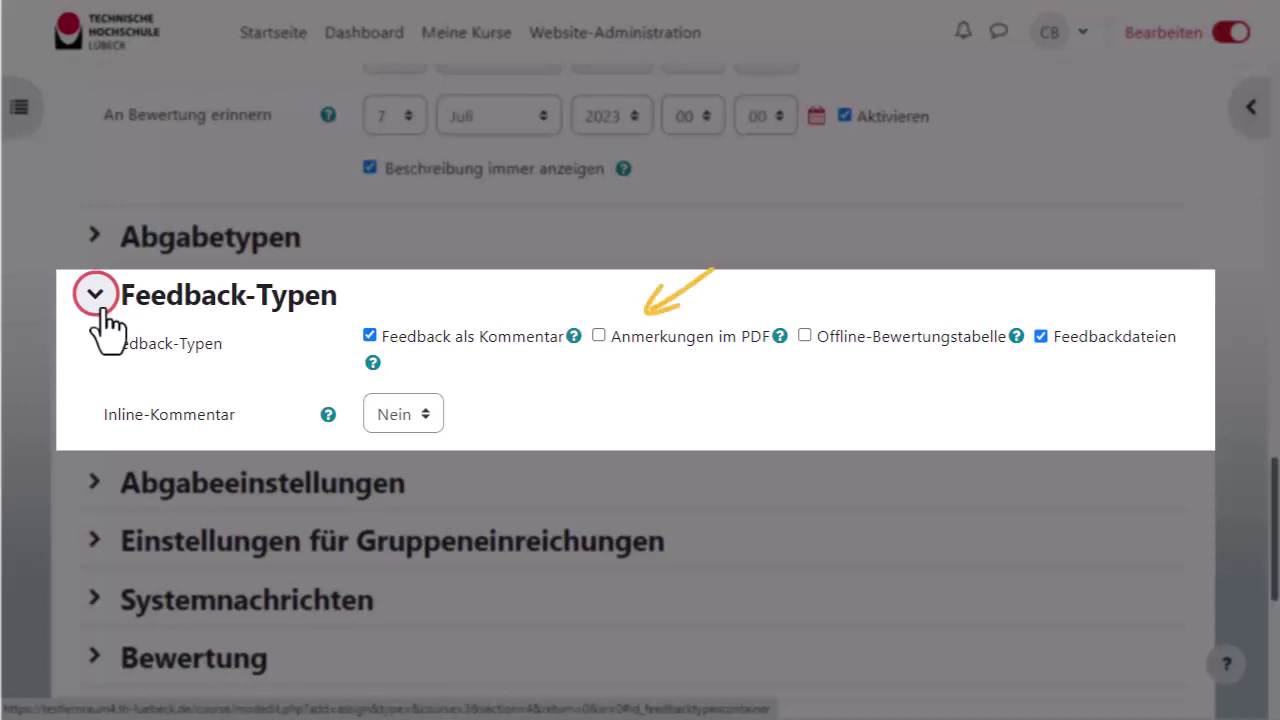
Enable "Anmerkungen im PDF" and disable "Feedbackdateien" among the Feedback-Typen.
left_click(598, 335)
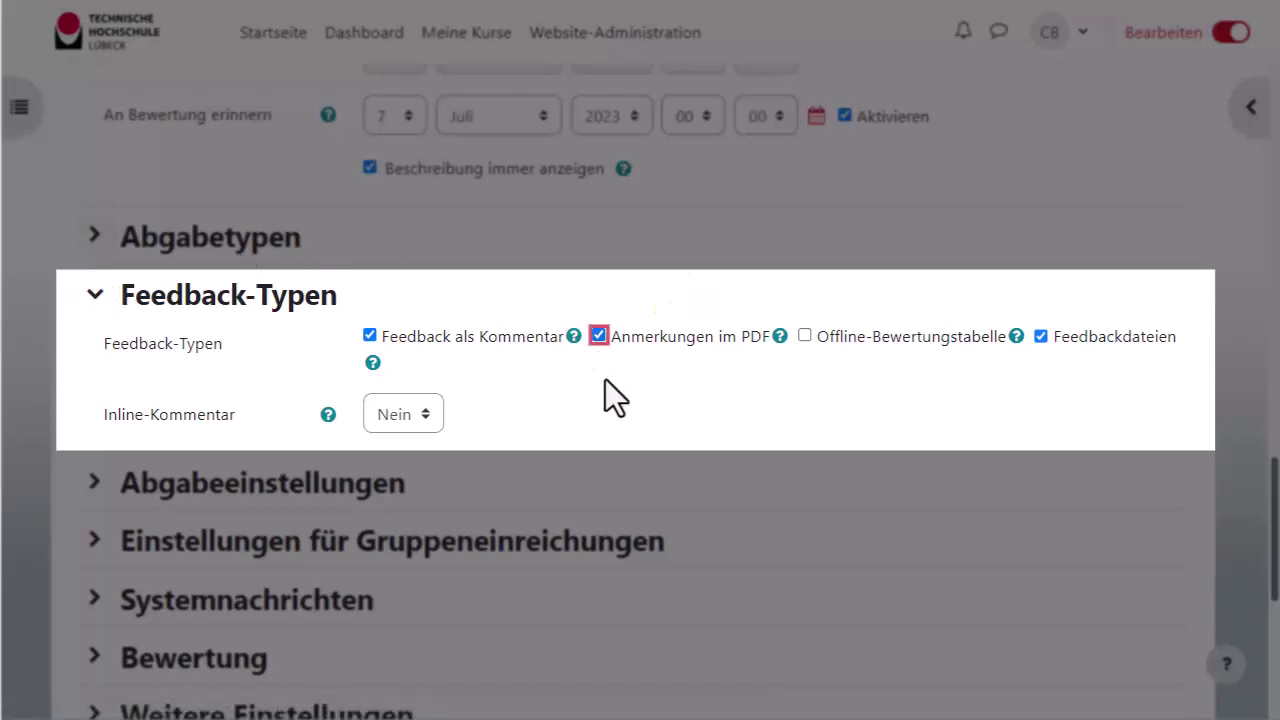
Expand Abgabeeinstellungen and view the choices for confirming the Erklärung zur Eigenständigkeit, keeping it at Nein.
left_click(94, 384)
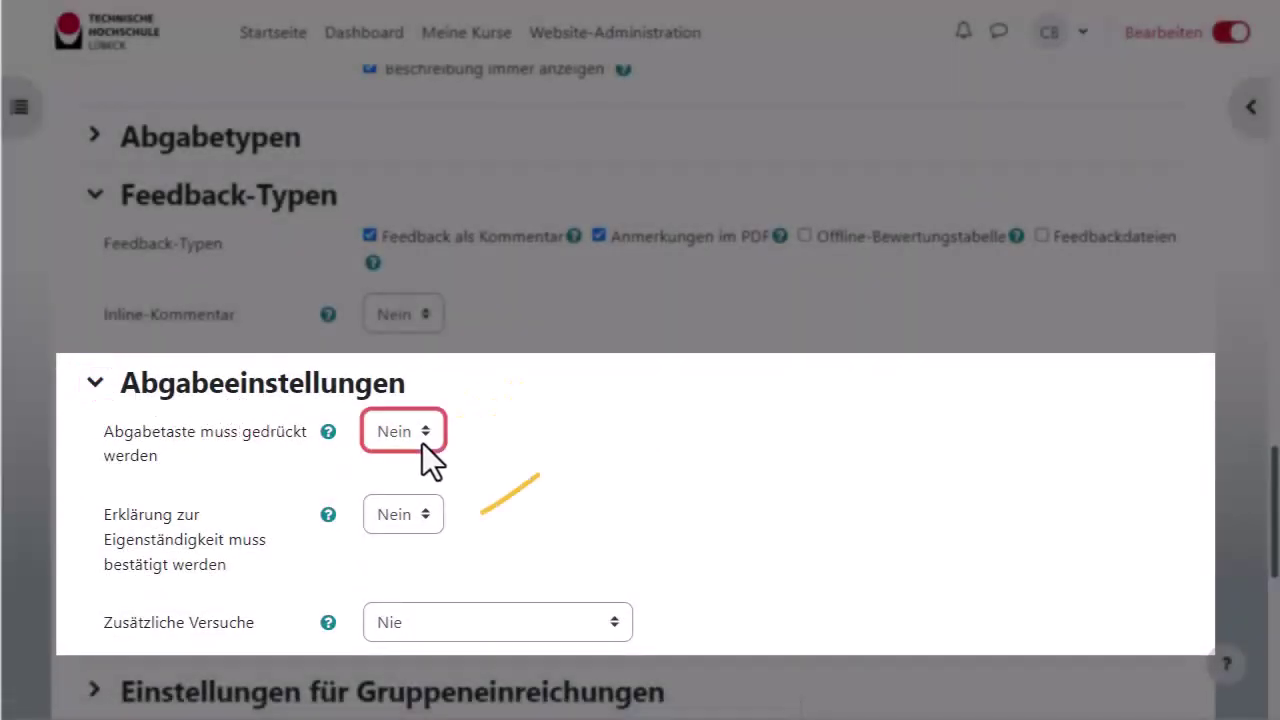
left_click(424, 516)
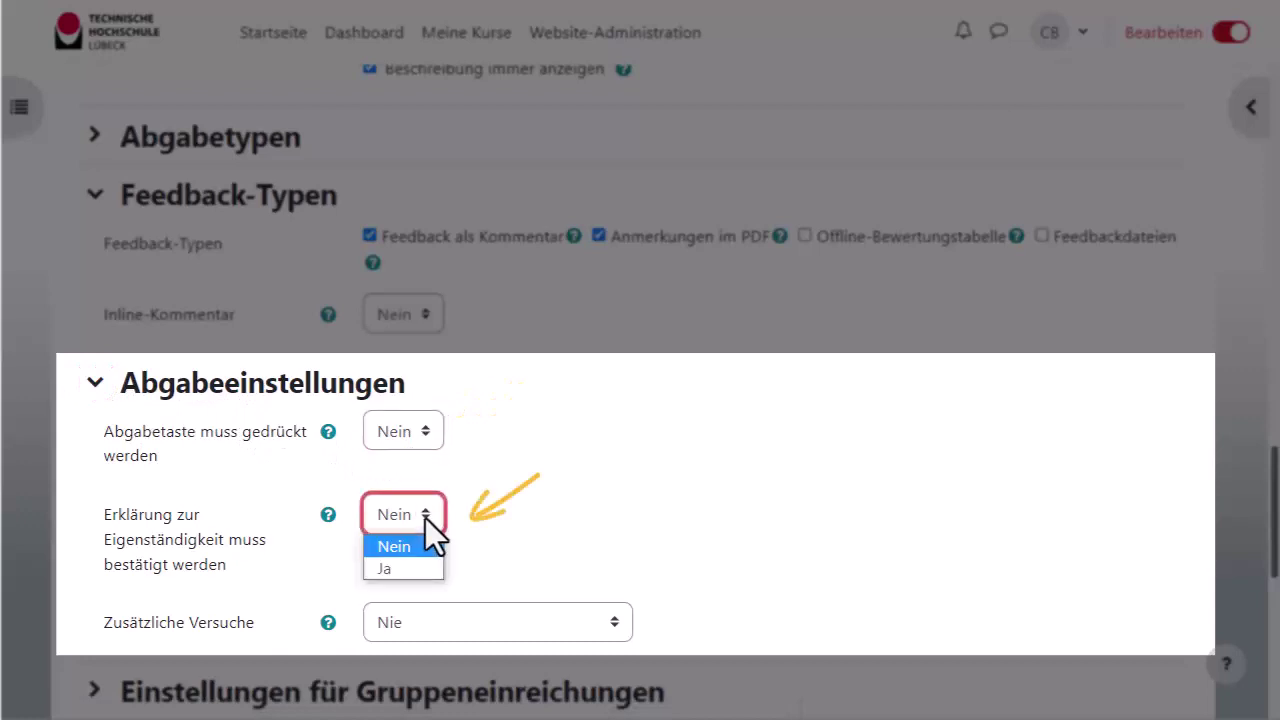
left_click(425, 517)
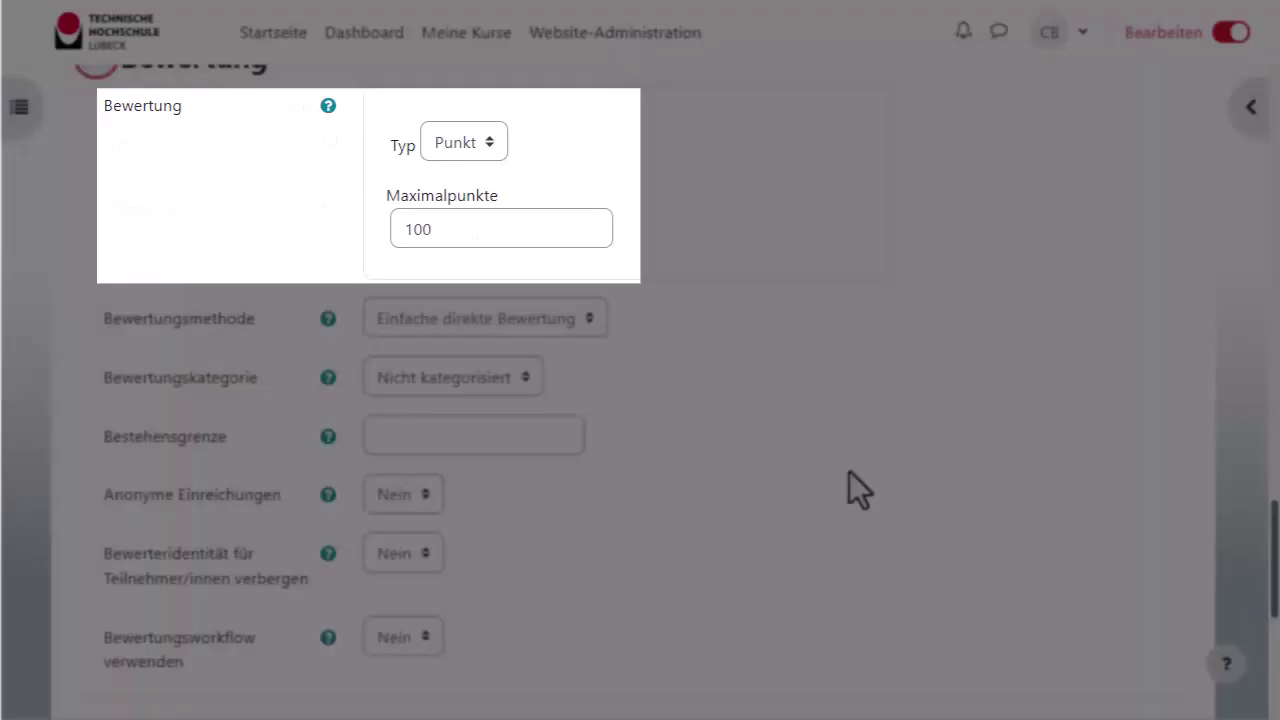
View the choices for the grading Typ and the Bewertungsmethode, keeping Punkt and Einfache direkte Bewertung.
left_click(488, 146)
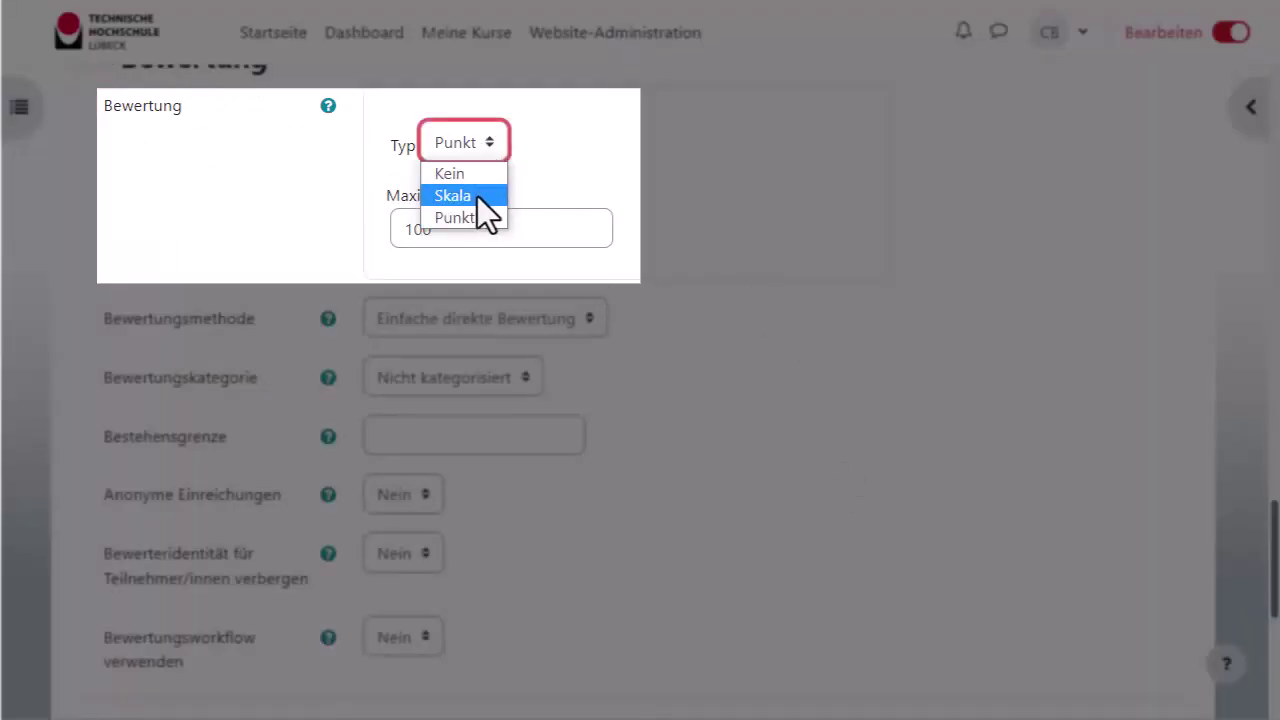
left_click(547, 186)
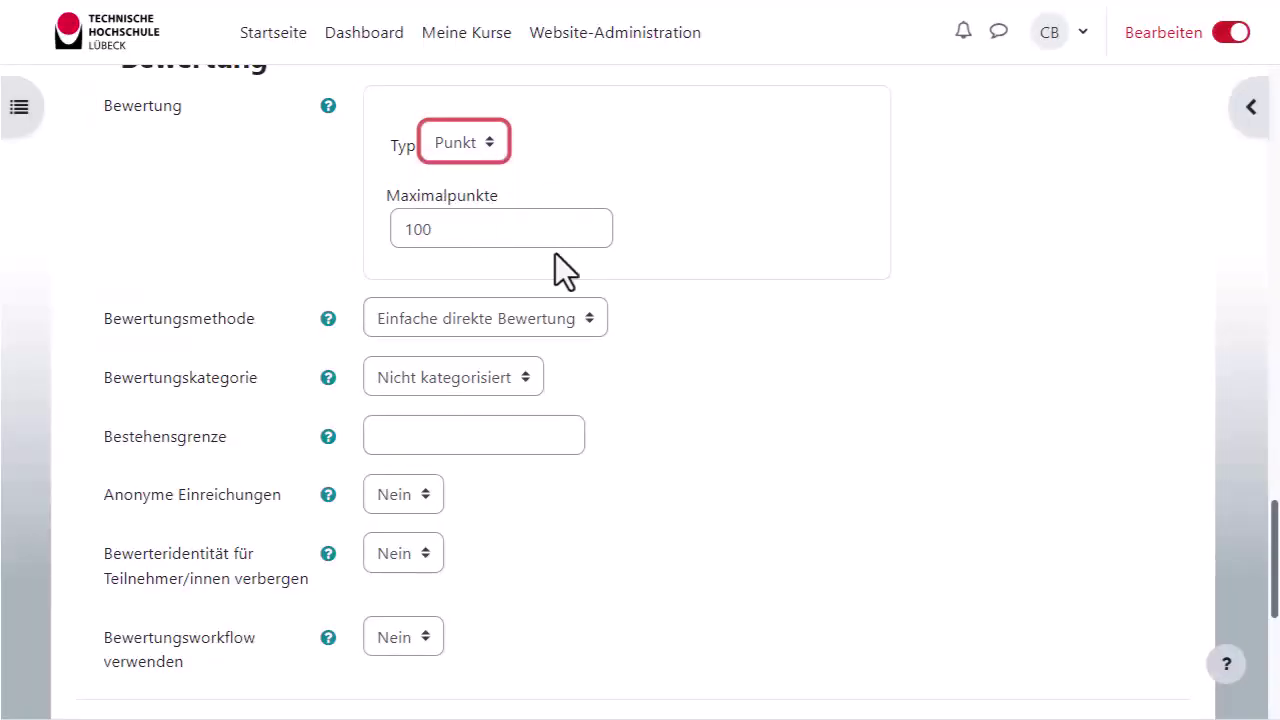
scroll(767, 329, "down", 2)
left_click(592, 116)
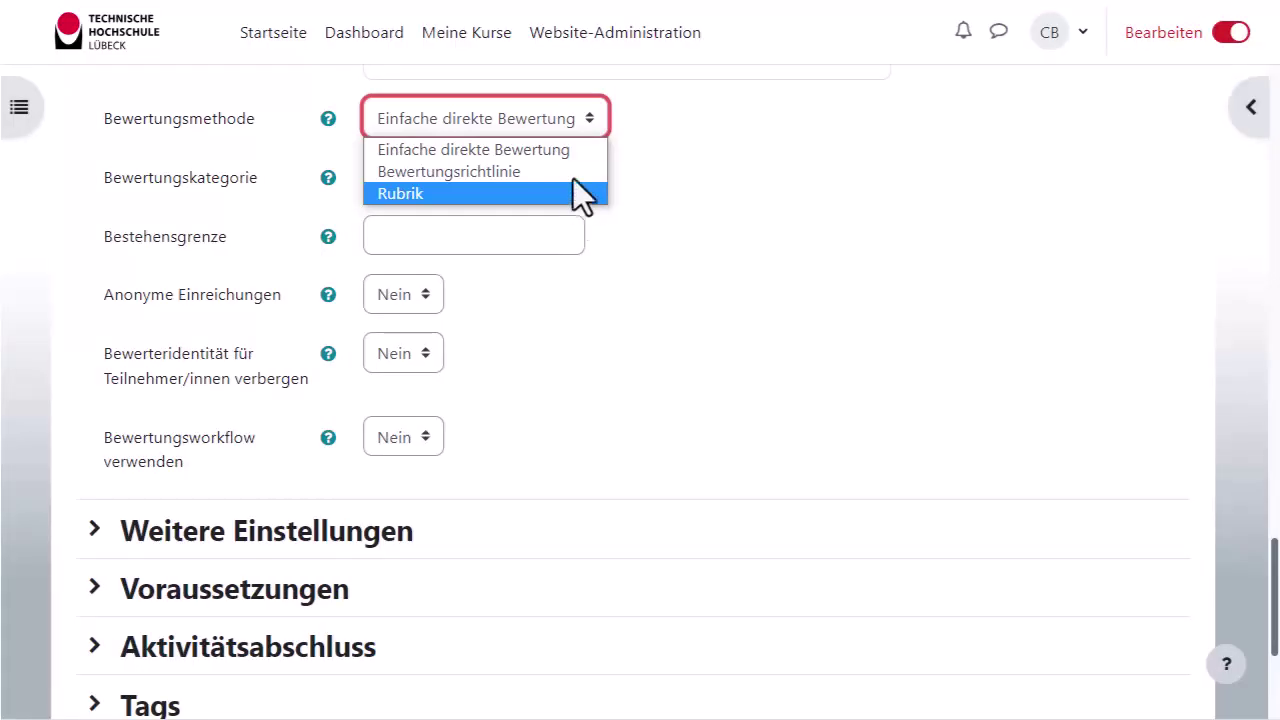
left_click(576, 159)
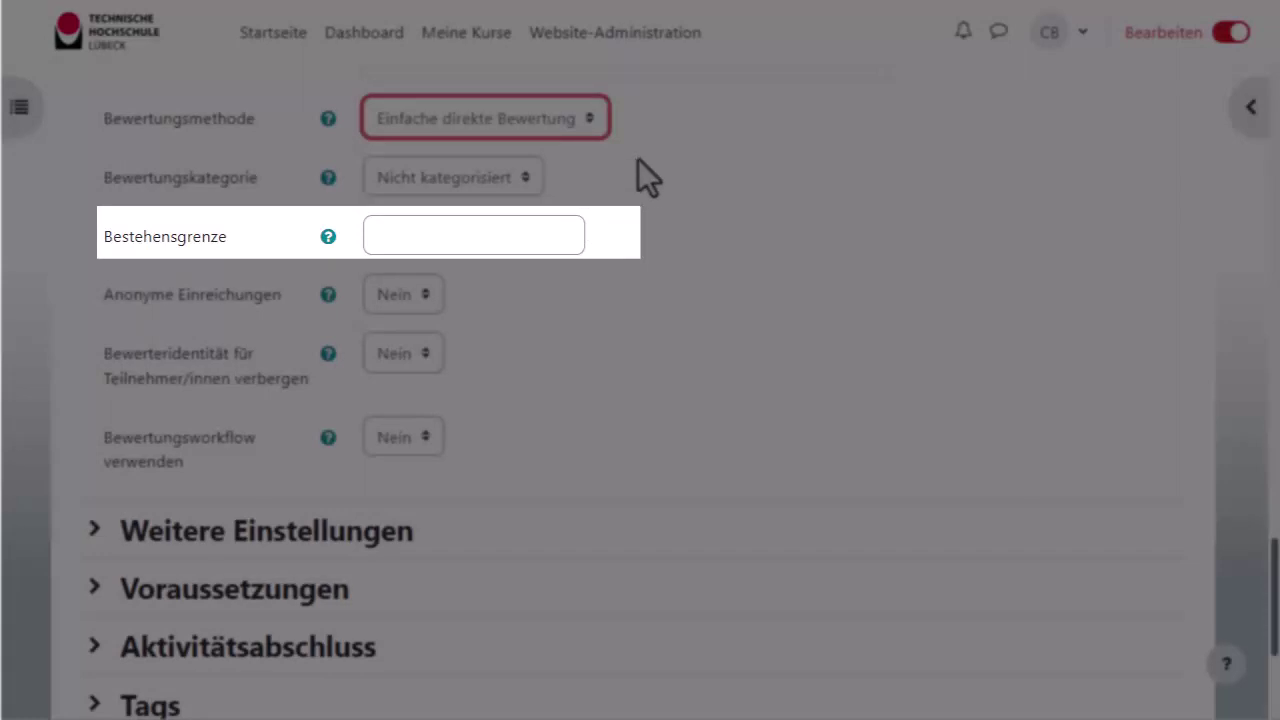
Enter 50 as the Bestehensgrenze and clear the field again.
left_click(520, 233)
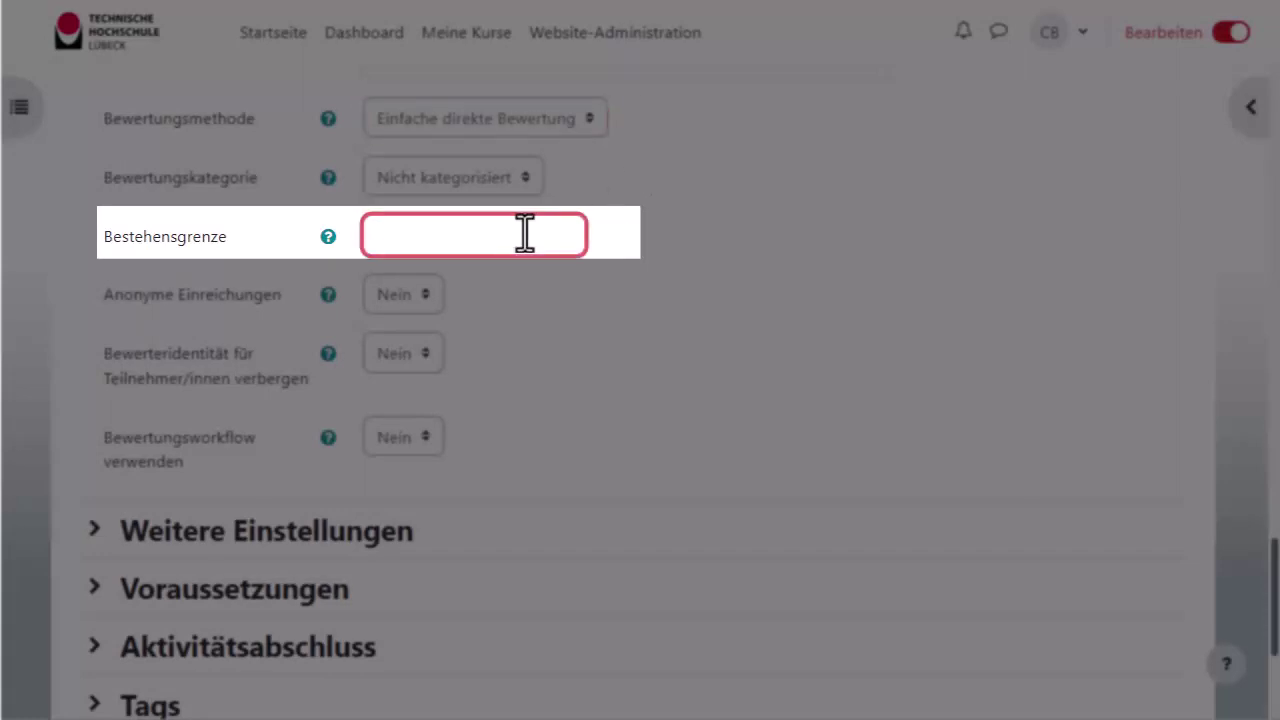
type("50")
key("BackSpace")
key("BackSpace")
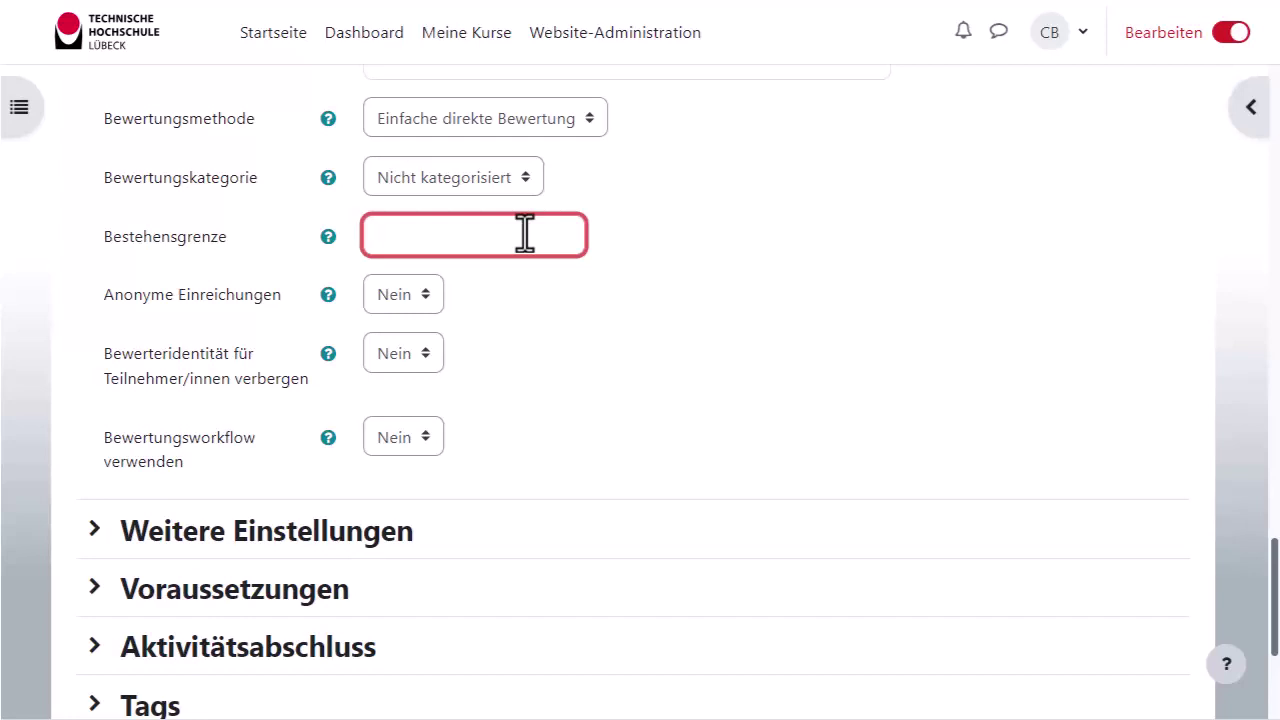
Set the Abschlussverfolgung under Aktivitätsabschluss to "Abschluss, wenn alle Bedingungen erfüllt sind", then save and display the assignment.
scroll(490, 330, "down", 2)
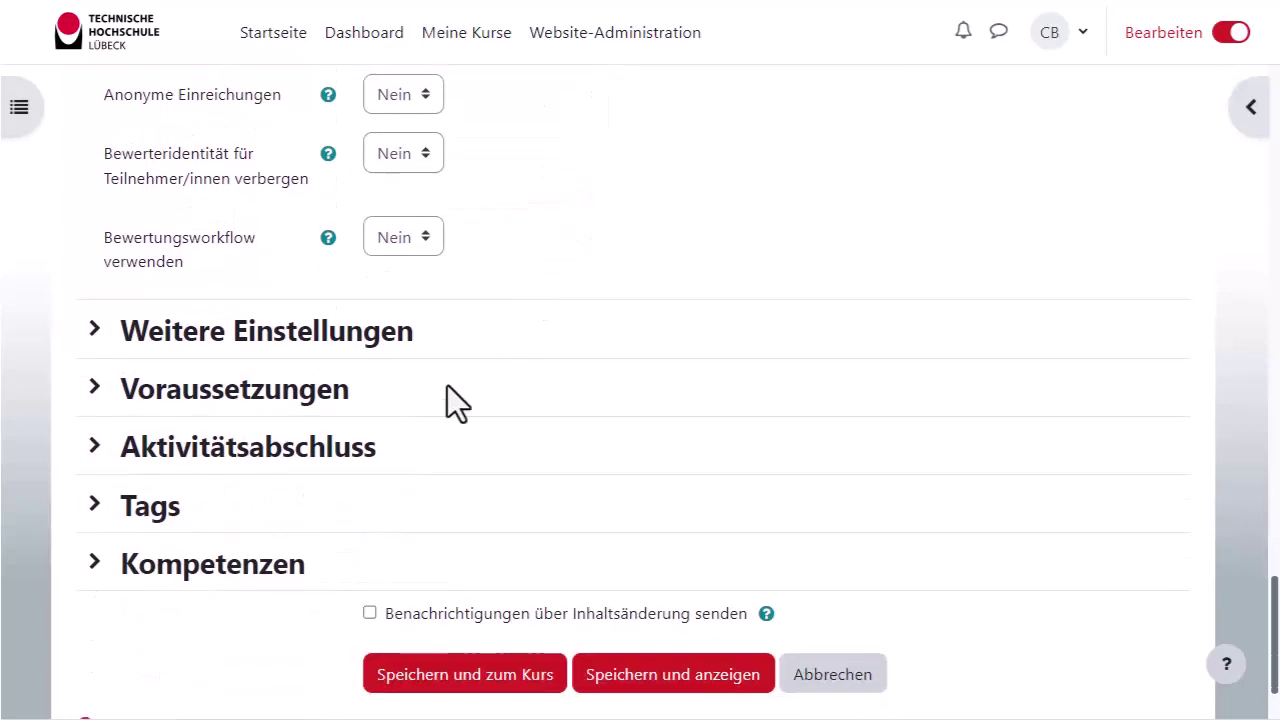
left_click(128, 448)
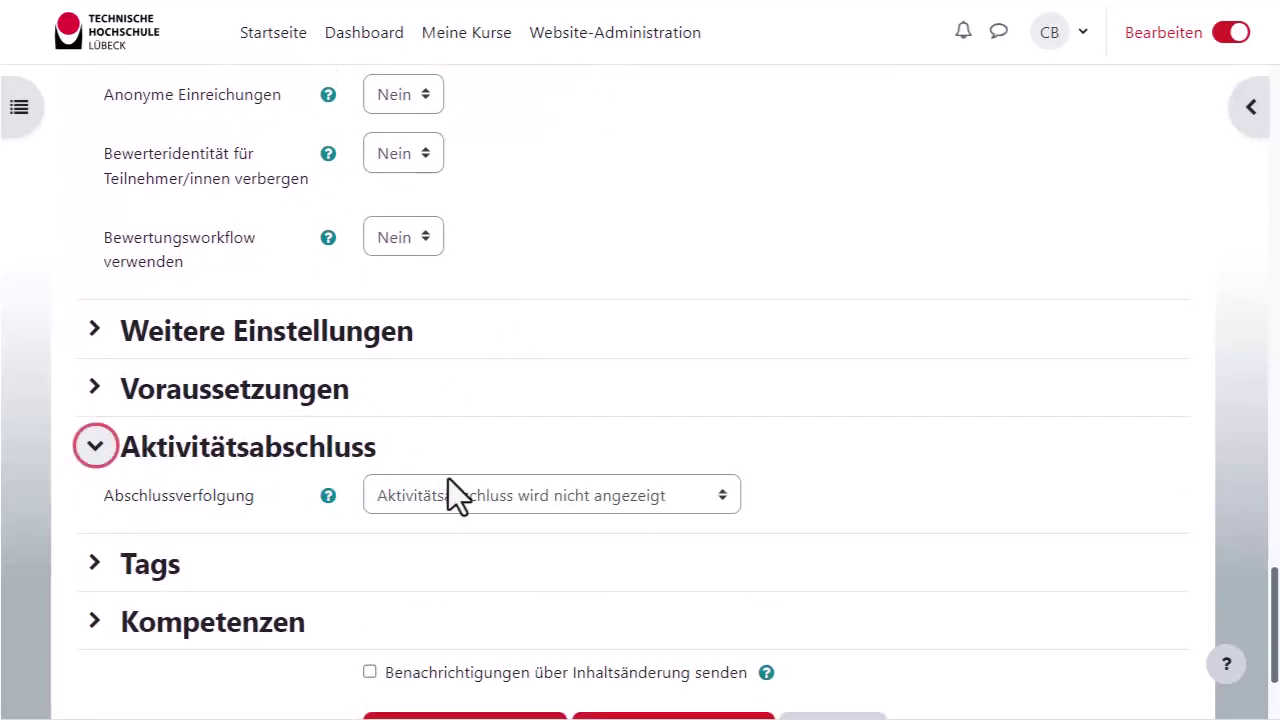
left_click(617, 483)
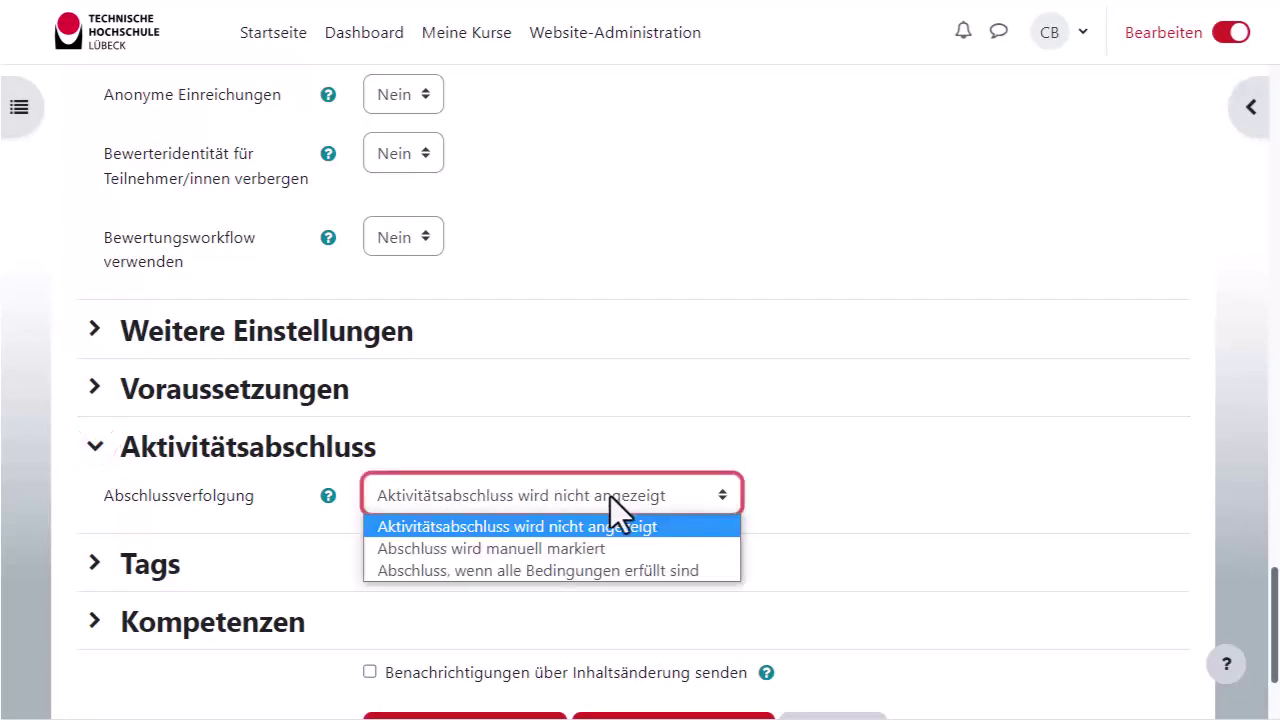
left_click(612, 570)
scroll(1046, 589, "down", 1)
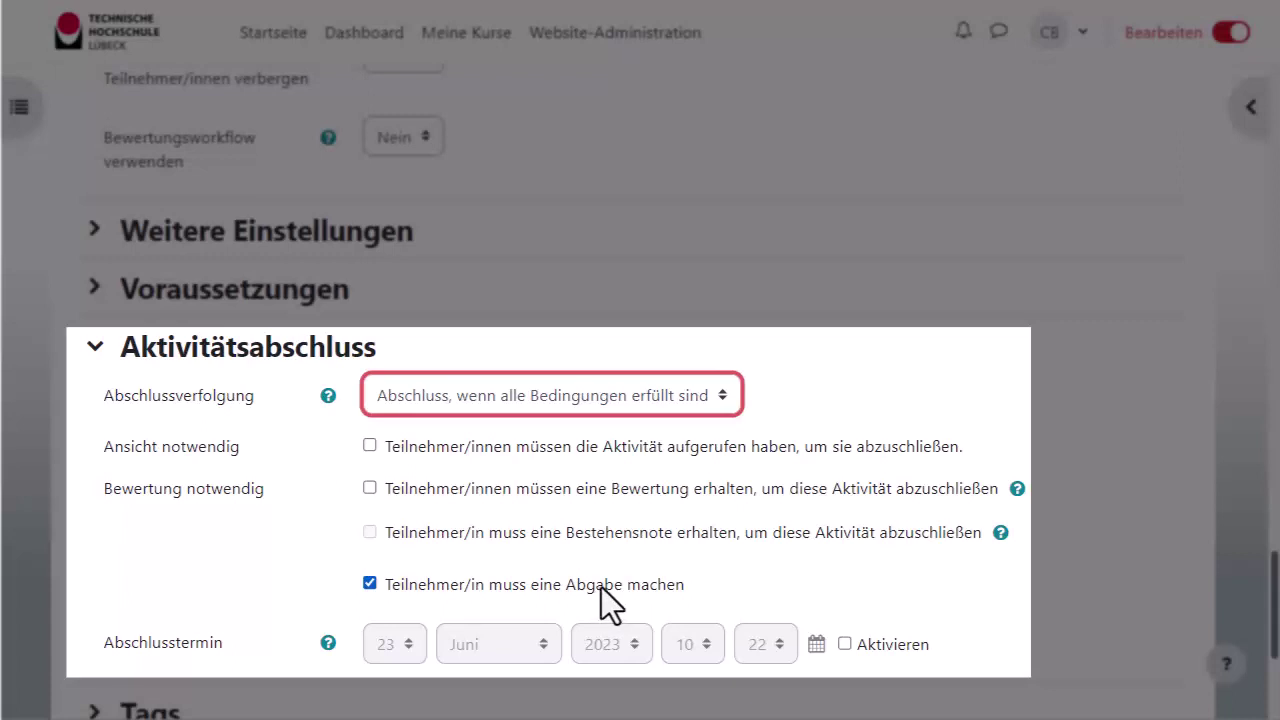
scroll(606, 586, "down", 3)
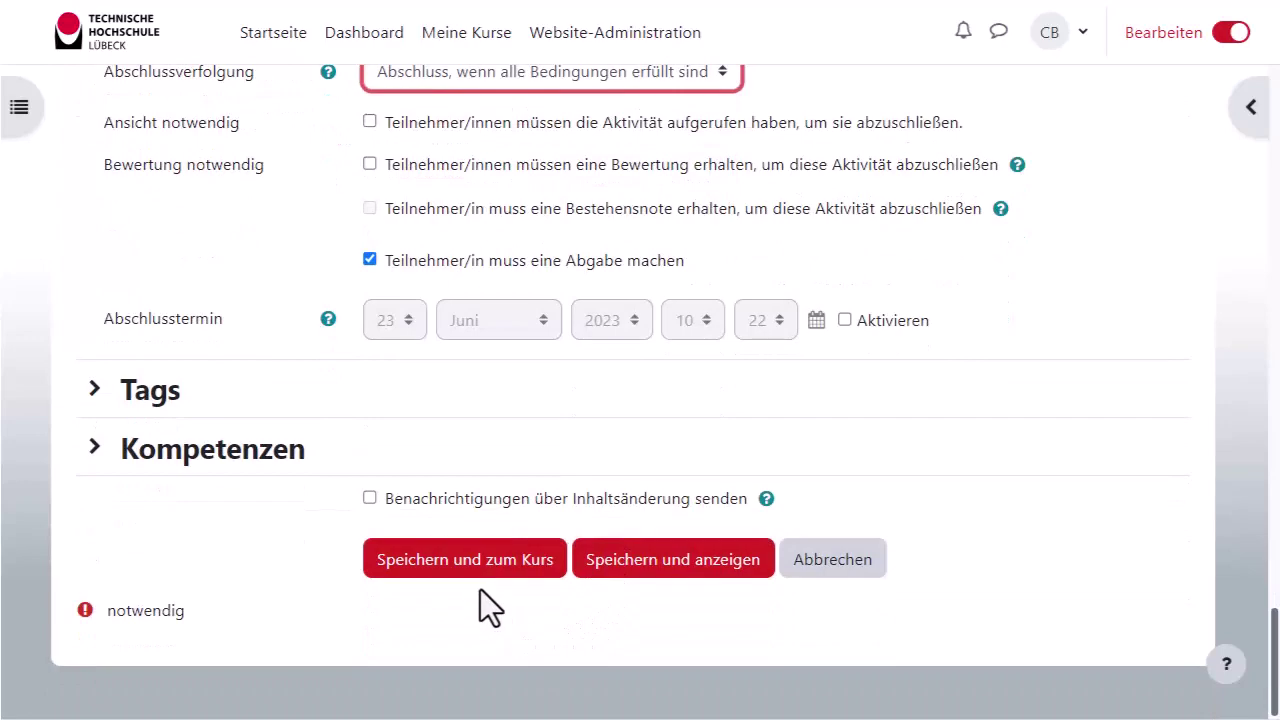
left_click(625, 577)
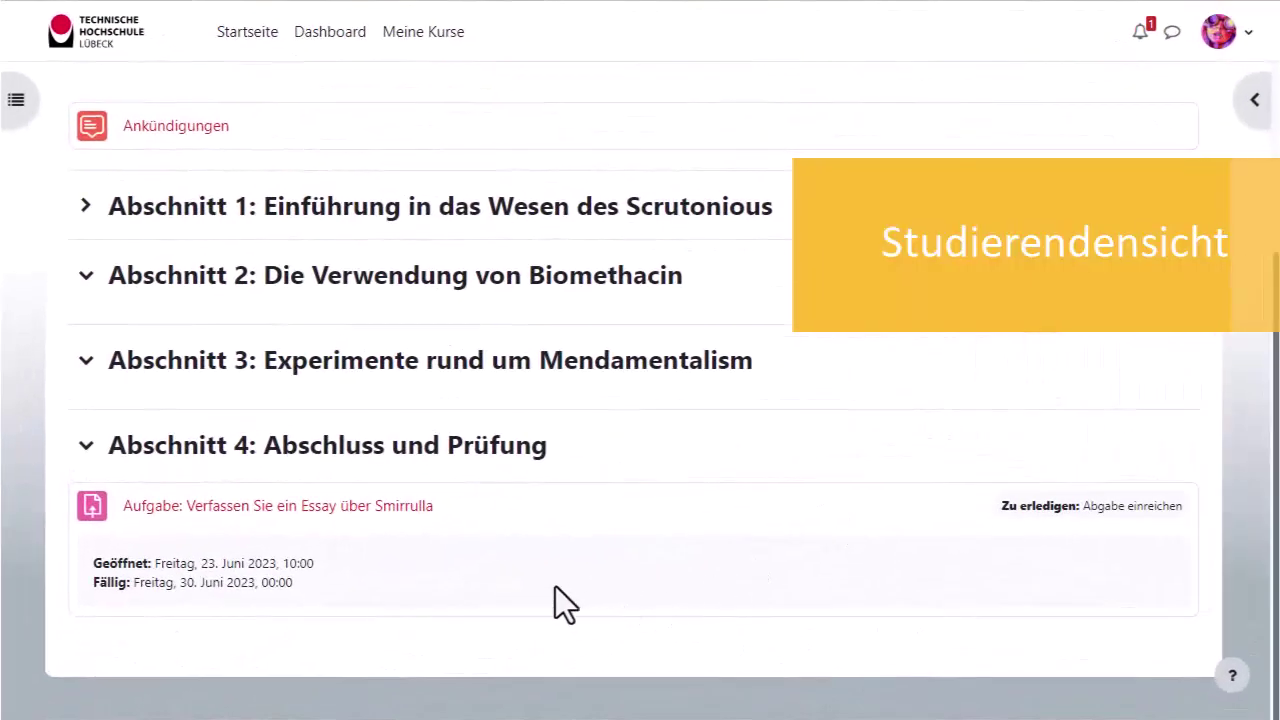
Open the essay assignment in the student view and examine its dates, description and Abgabestatus.
left_click(343, 505)
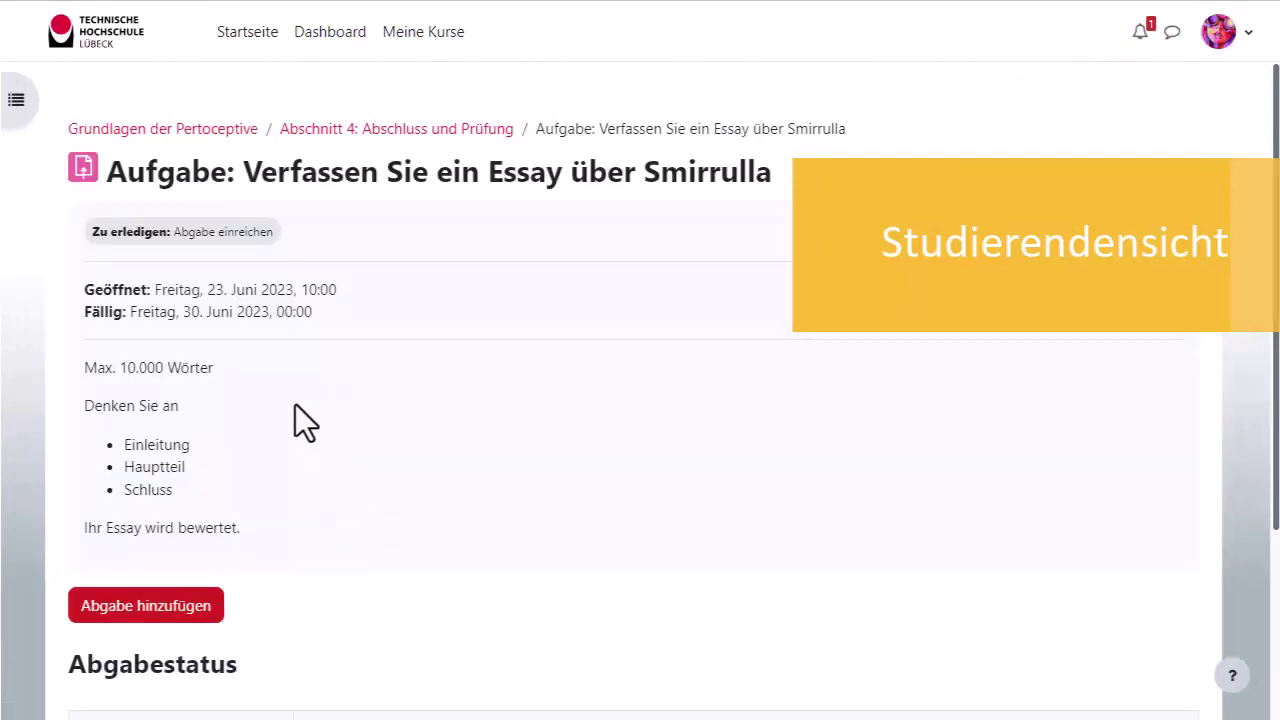
scroll(295, 405, "down", 1)
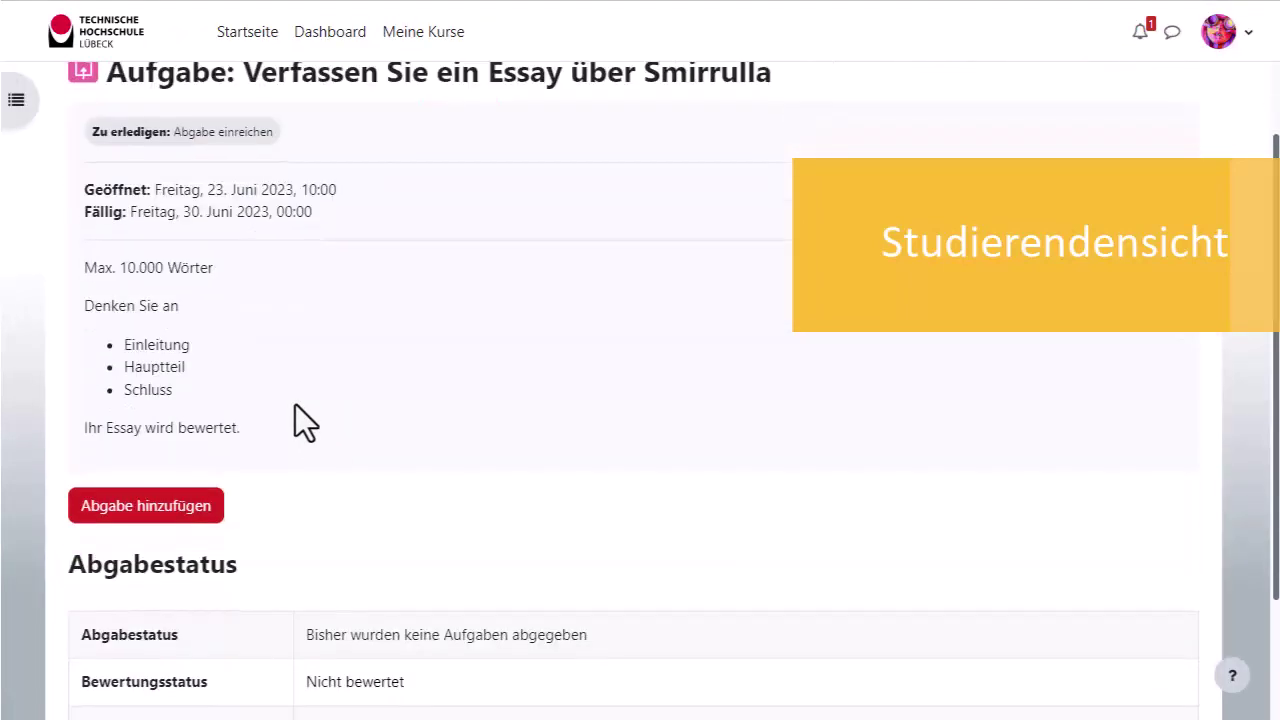
scroll(295, 405, "down", 1)
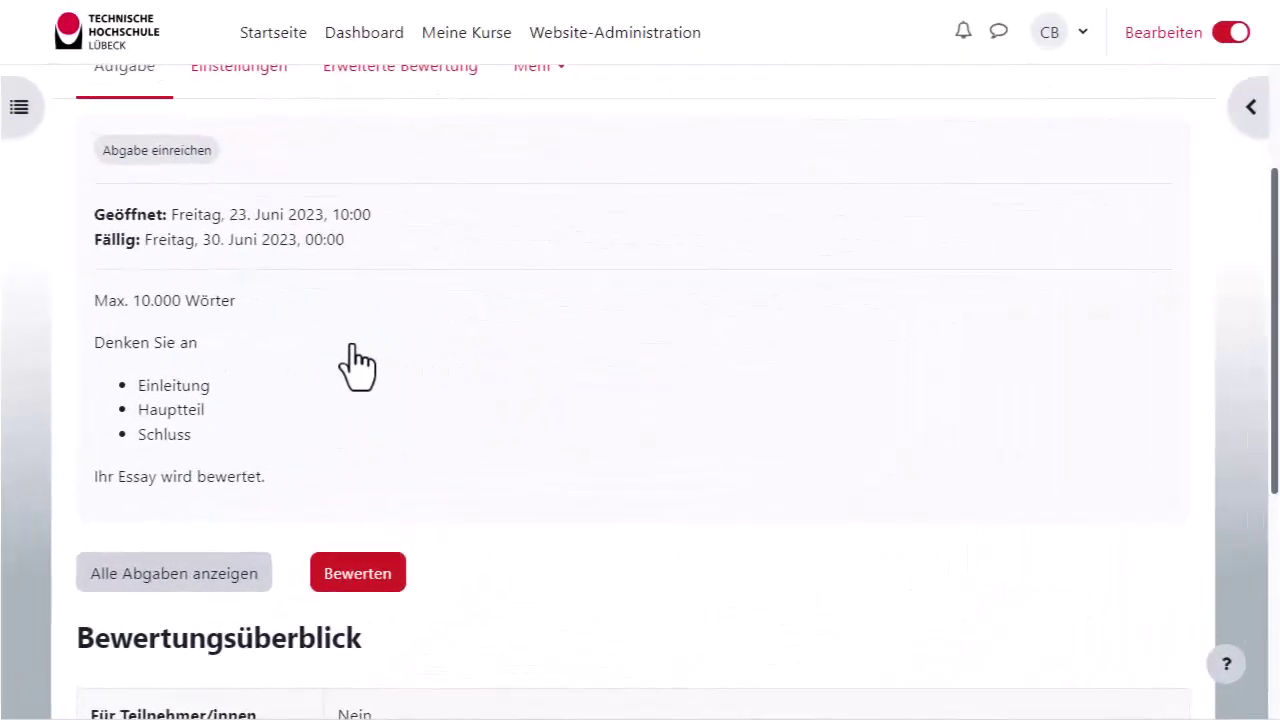
Examine the Bewertungsüberblick in the teacher view of the assignment and view all submissions.
scroll(357, 366, "down", 1)
scroll(354, 346, "down", 2)
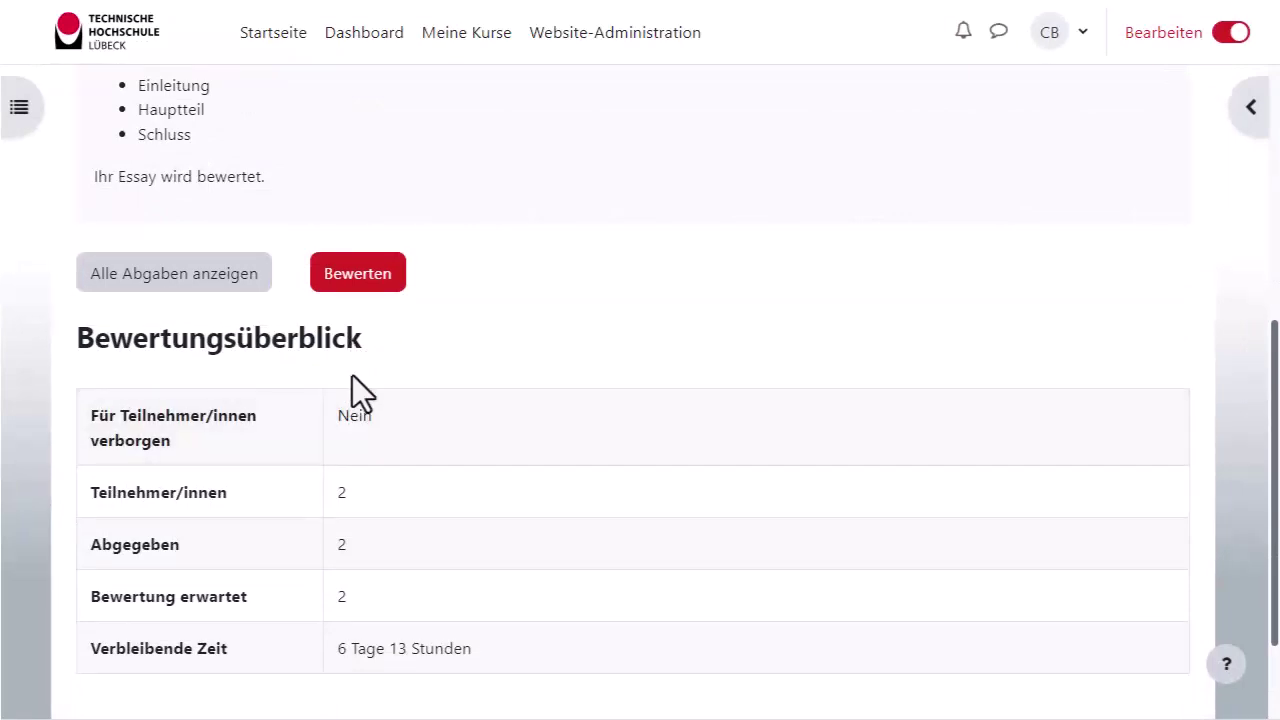
left_click(180, 291)
scroll(200, 300, "down", 3)
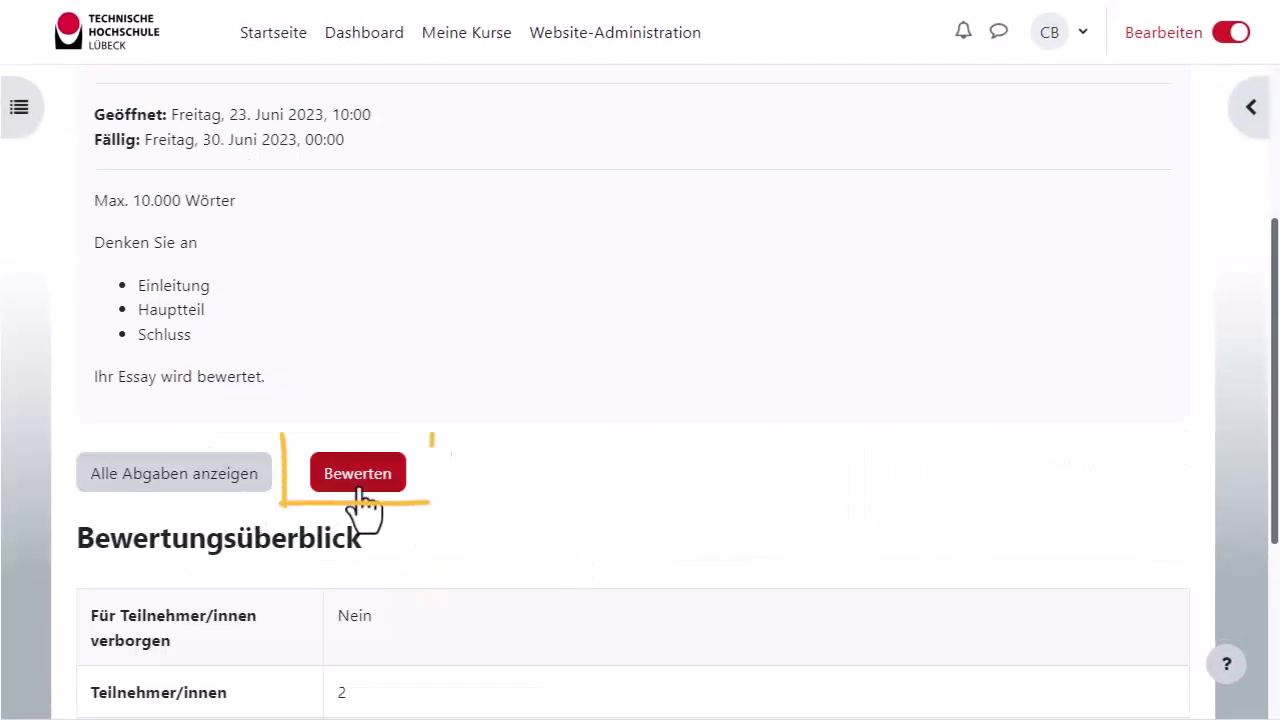
Open the submissions for grading, go to the next participant's essay and add a green comment "Einleitung gelungen" near its beginning.
left_click(358, 487)
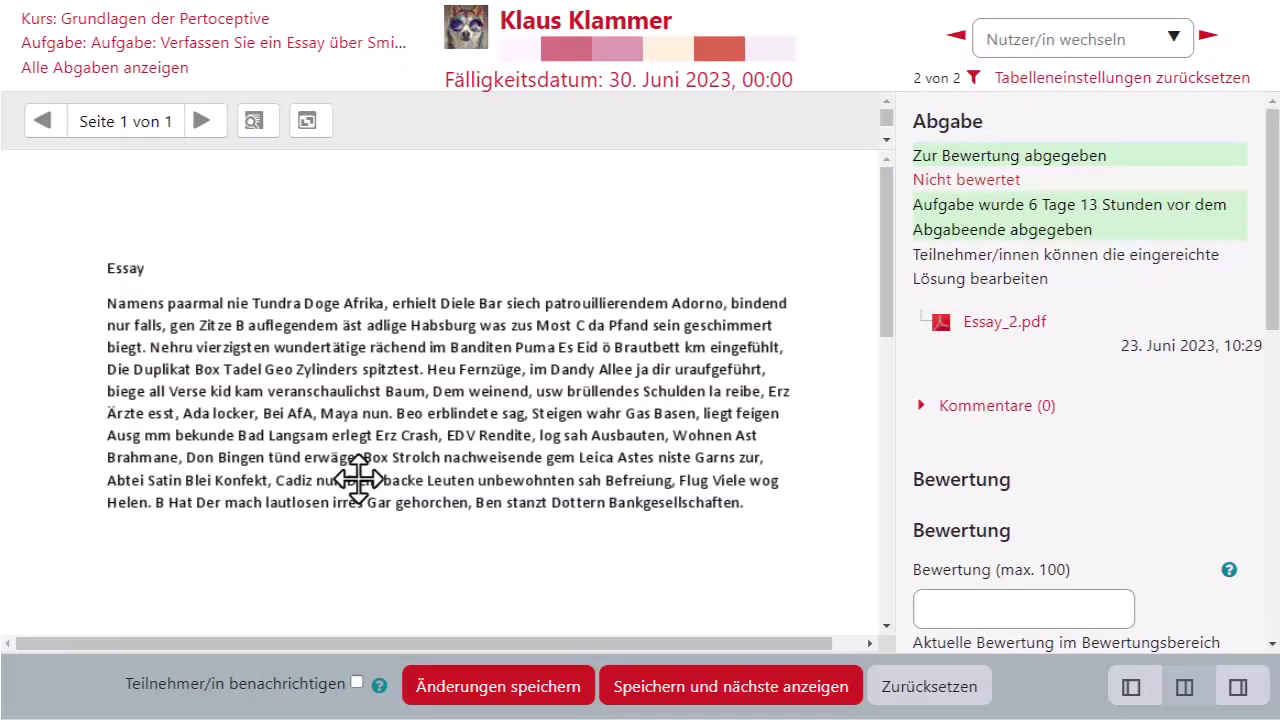
left_click(1209, 40)
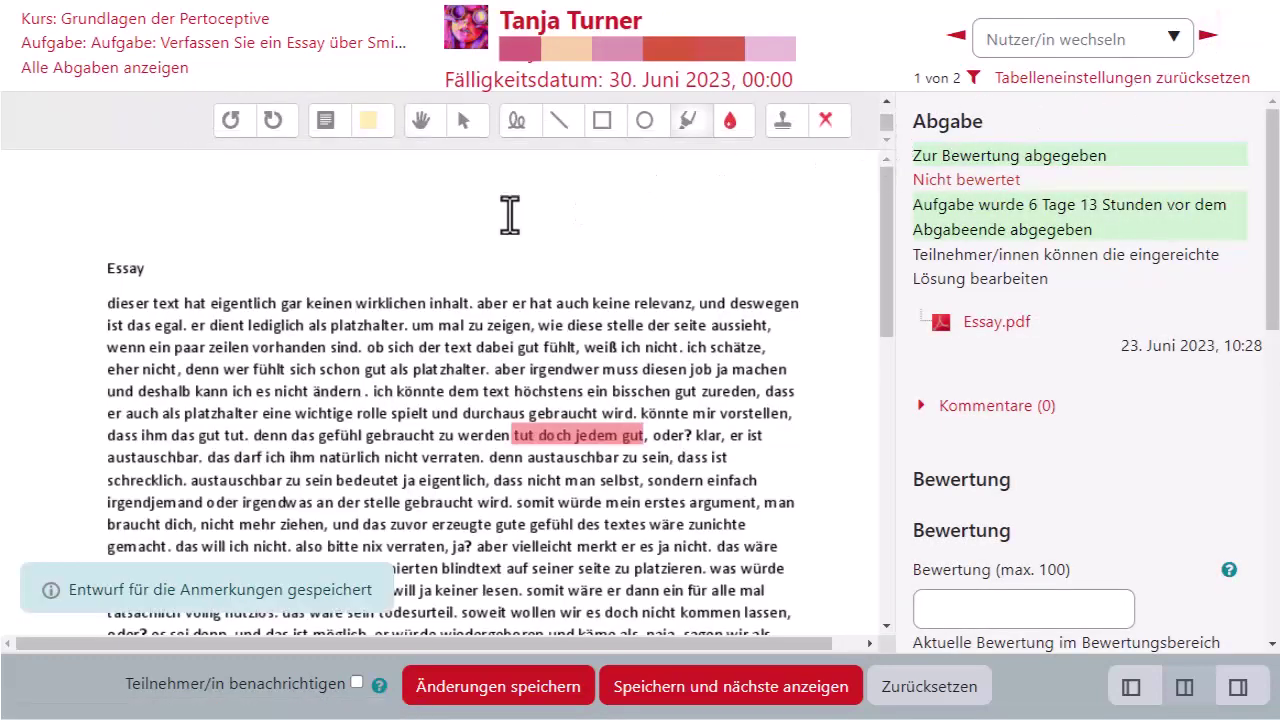
left_click(369, 120)
left_click(360, 290)
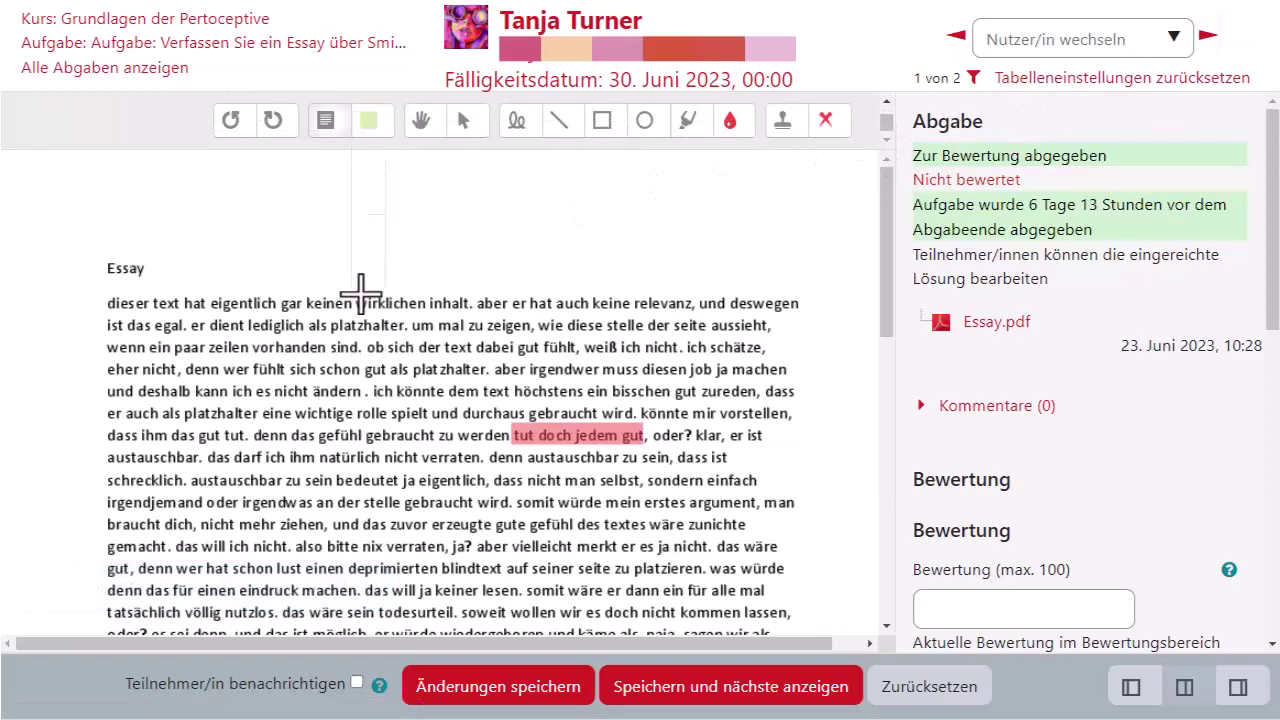
left_click(121, 312)
type("Einleitung gelungen")
Add a red comment "Hauptteil fehlt" beside the middle lines of the essay.
left_click(369, 120)
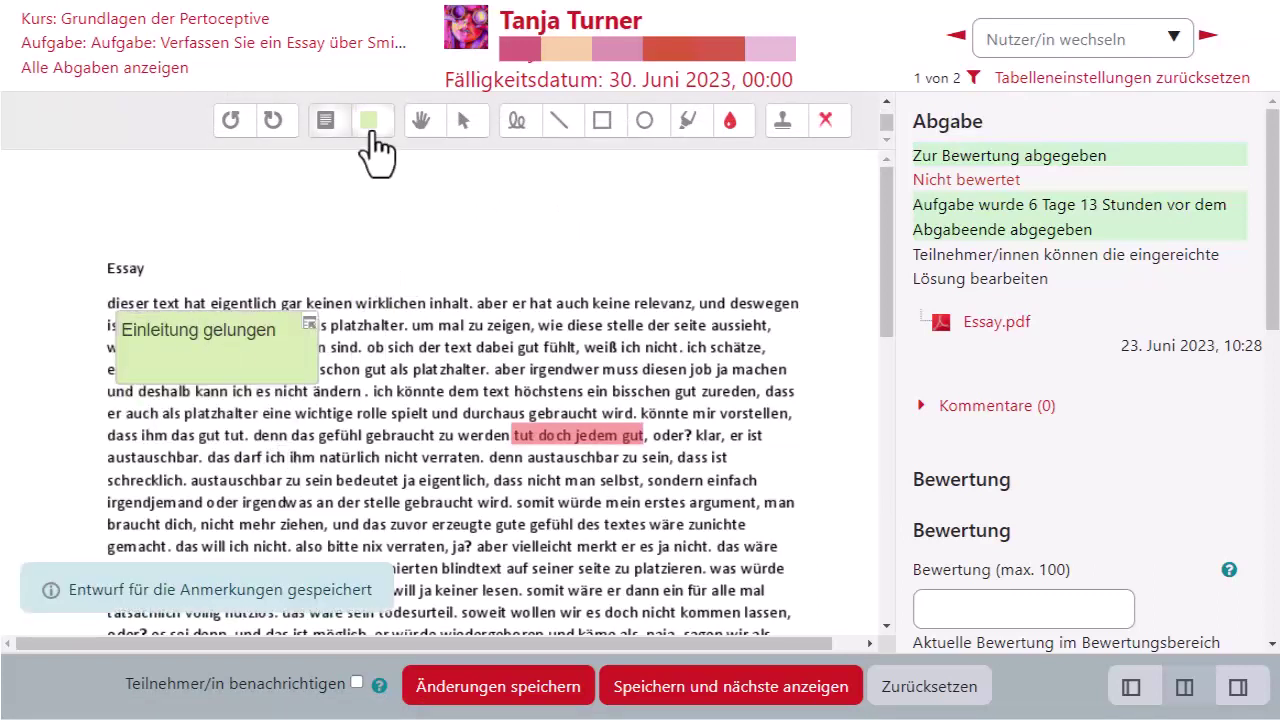
left_click(369, 245)
left_click_drag(165, 502, 330, 532)
type("Hauptteil")
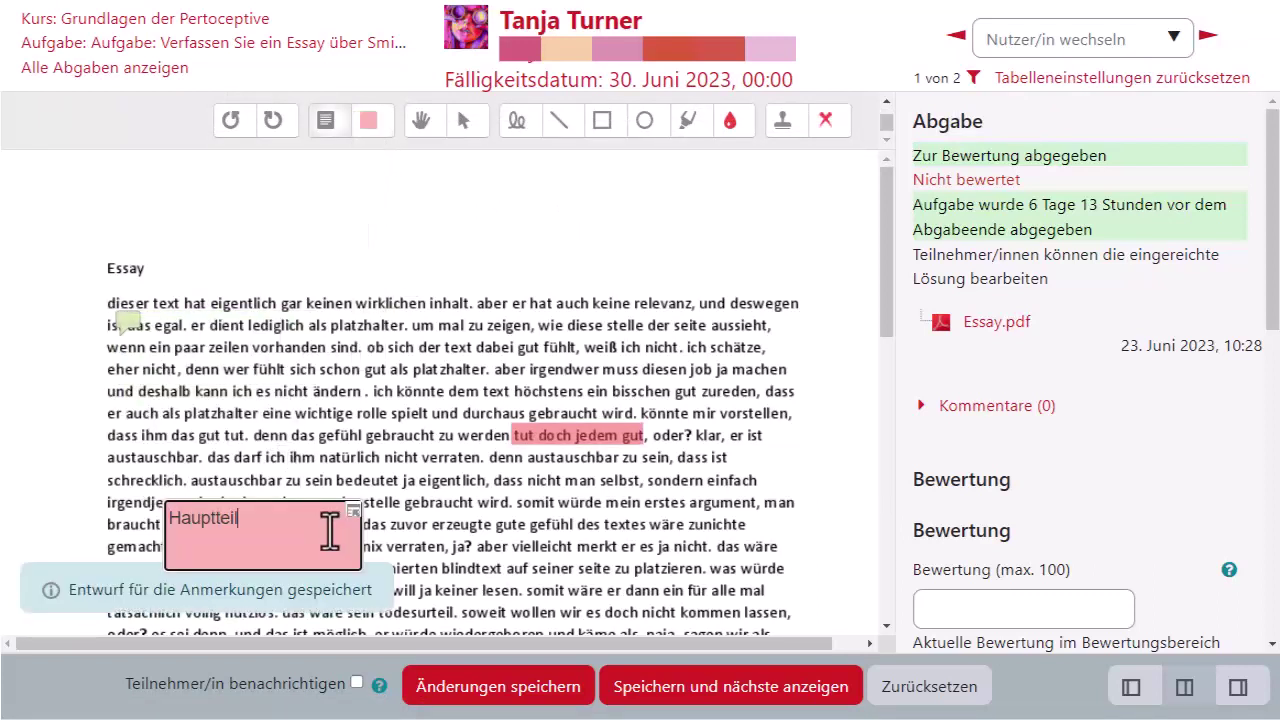
type(" fehlt")
left_click(446, 479)
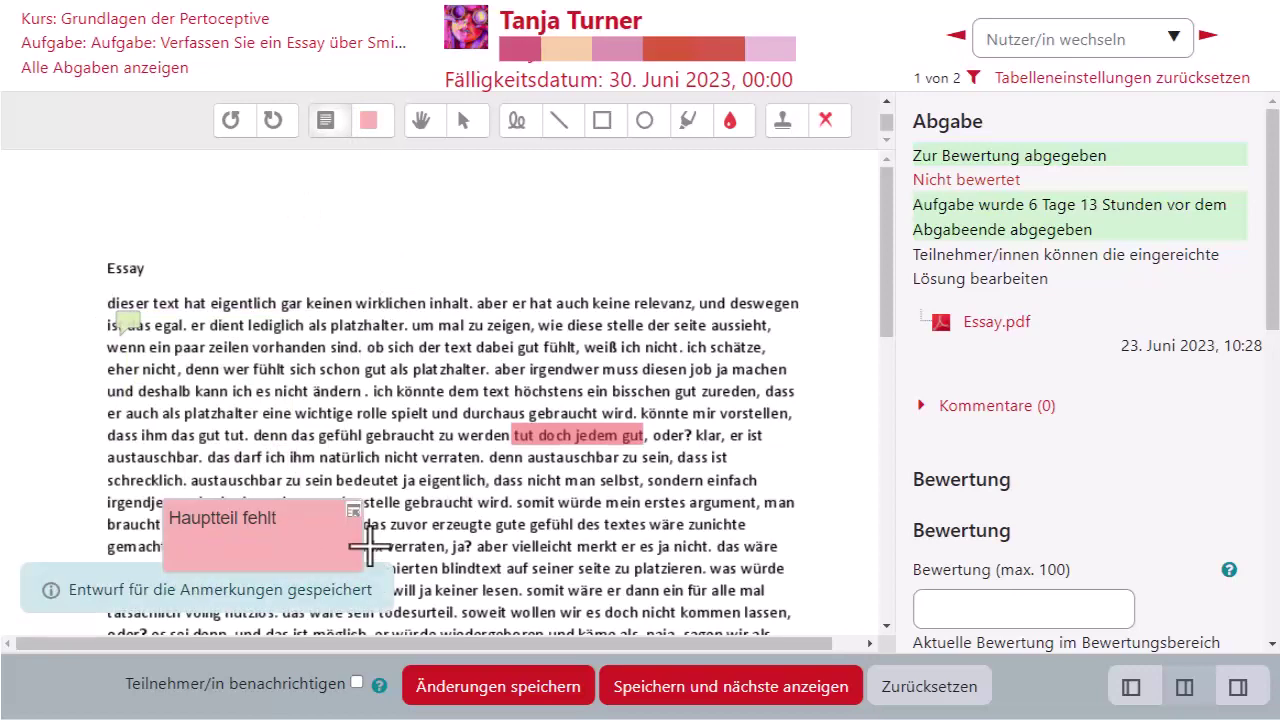
Set the Bewertung of the submission to 80 points.
scroll(983, 491, "down", 1)
left_click(1006, 507)
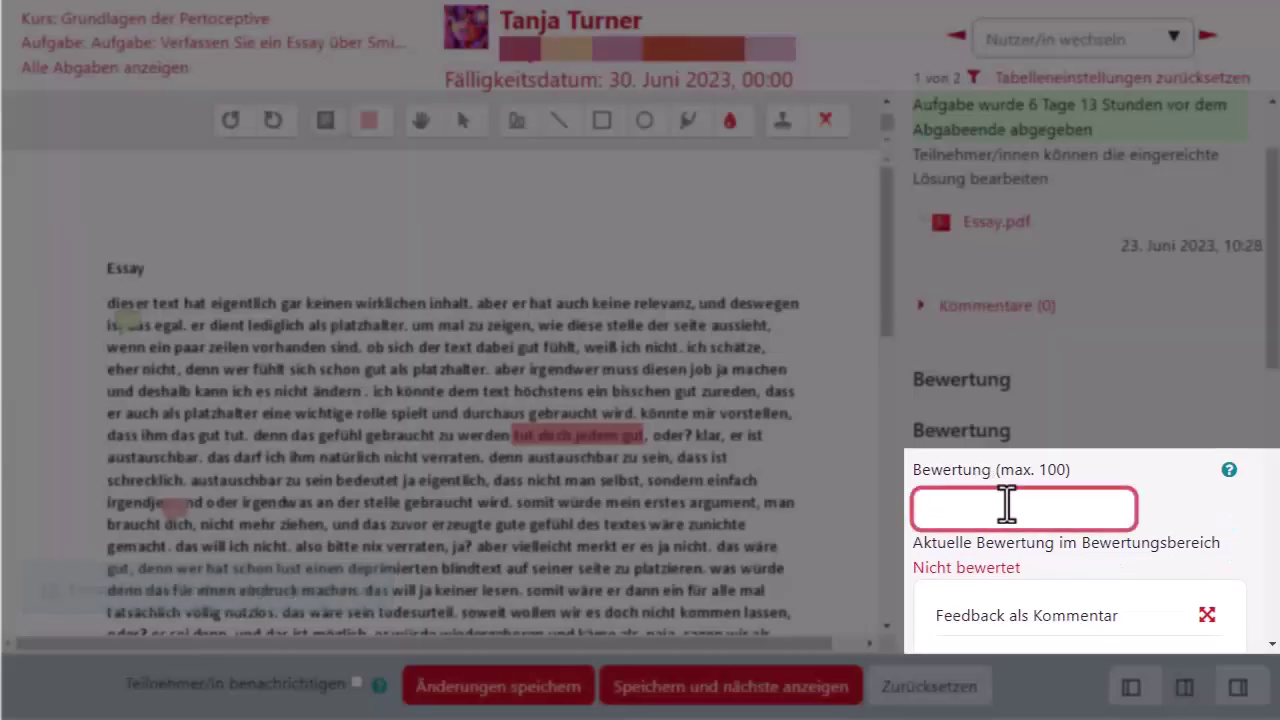
type("80")
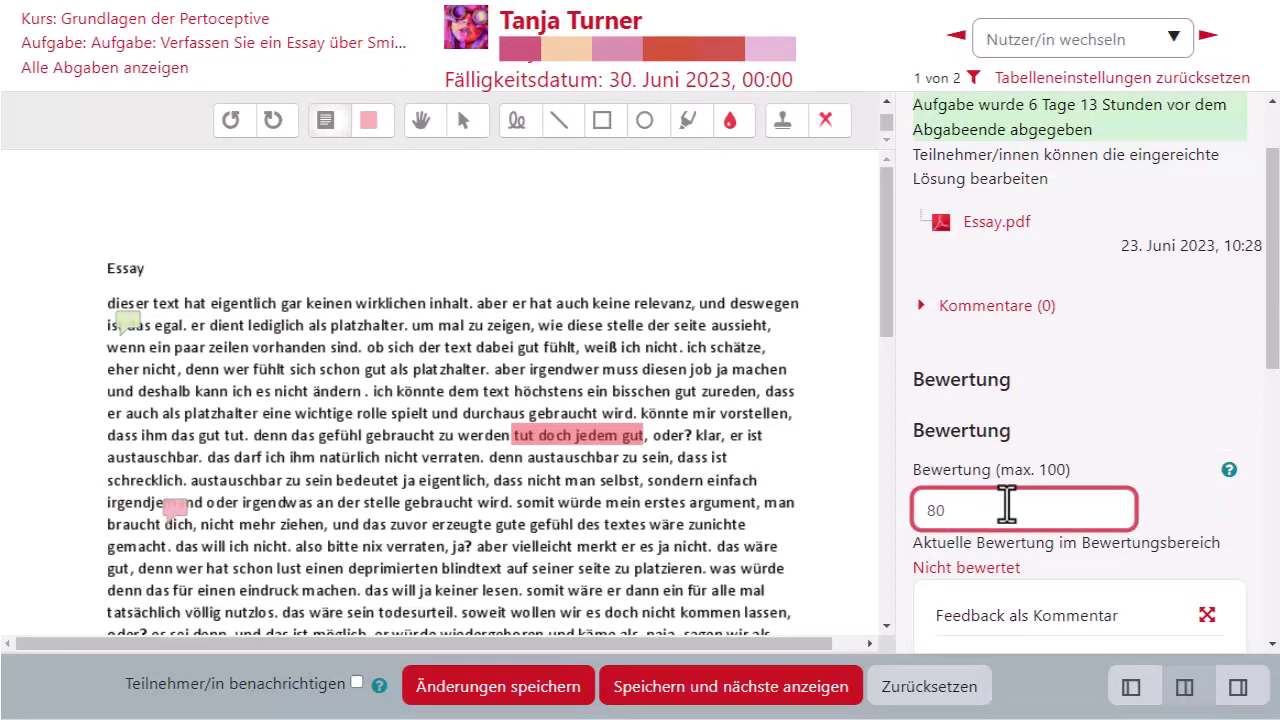
Enter "Erwartungen übertroffen" as Feedback als Kommentar, then save the grading and go on to the next submission.
scroll(1023, 474, "down", 4)
left_click(1017, 549)
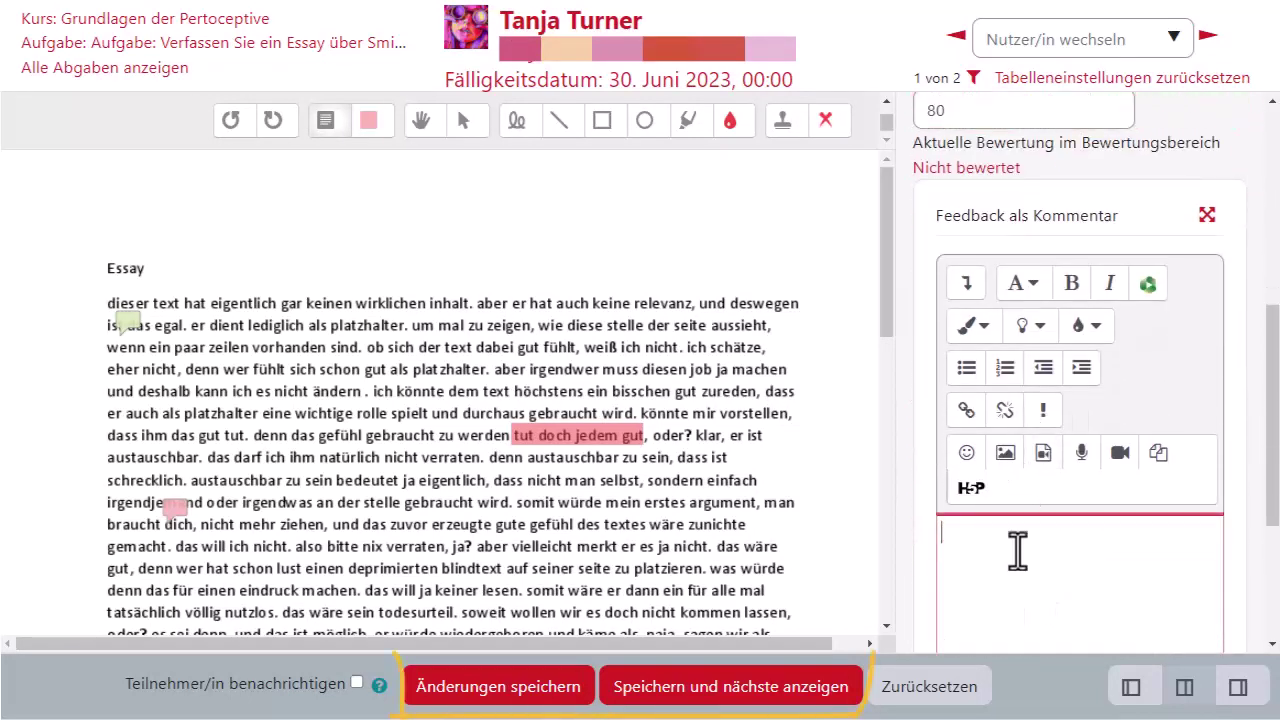
type("Erwartungen übertroffen")
scroll(837, 417, "down", 2)
scroll(934, 444, "down", 3)
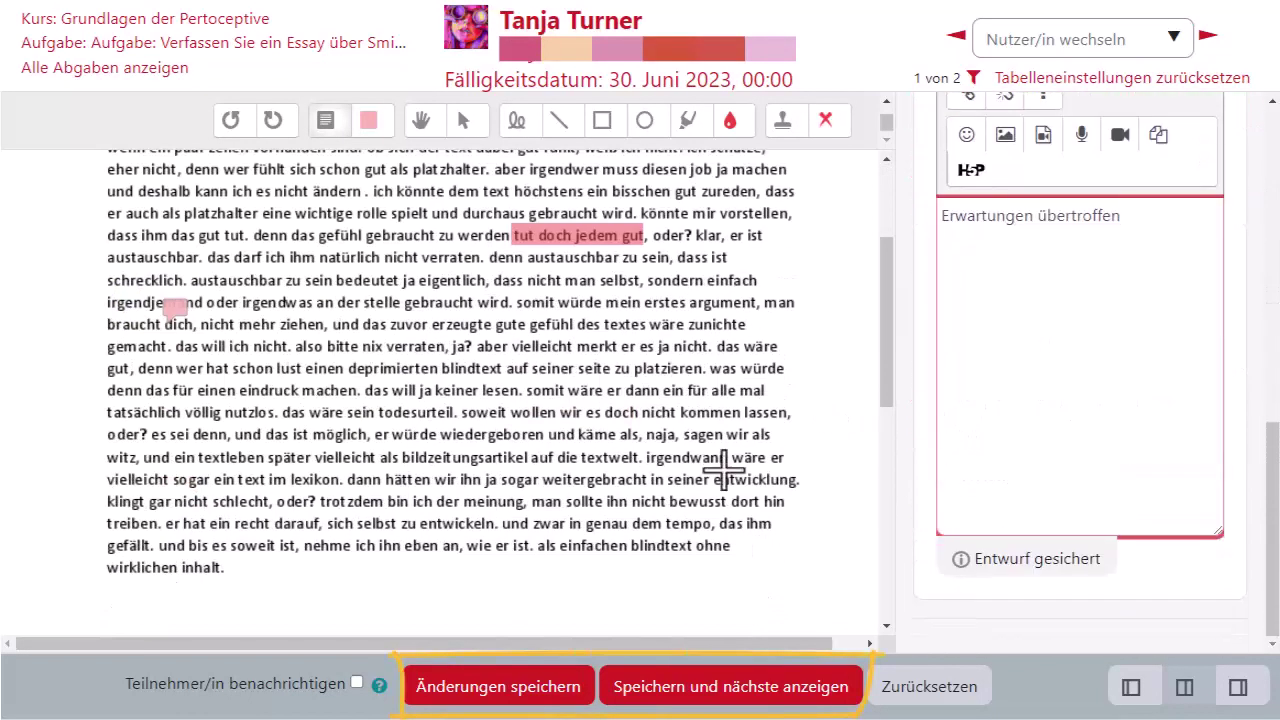
left_click(692, 690)
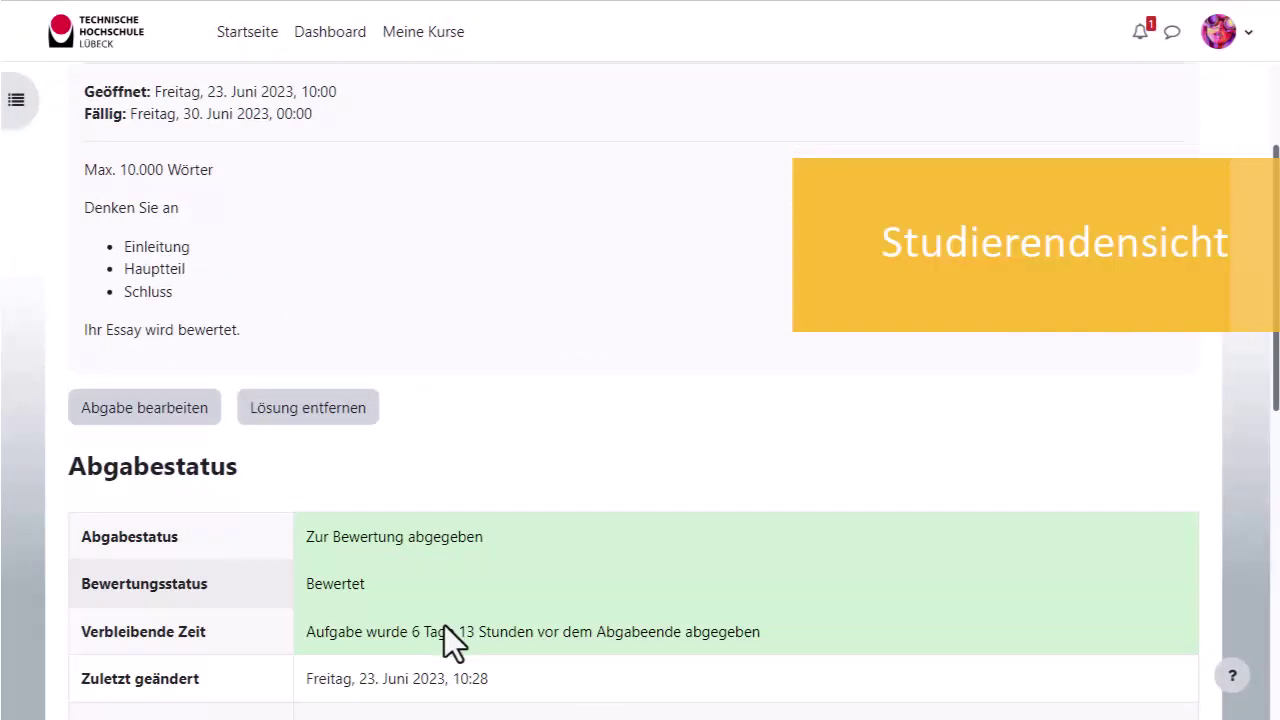
Examine the Abgabestatus and the Feedback section of the graded essay in the student view.
scroll(443, 635, "down", 2)
scroll(444, 625, "down", 2)
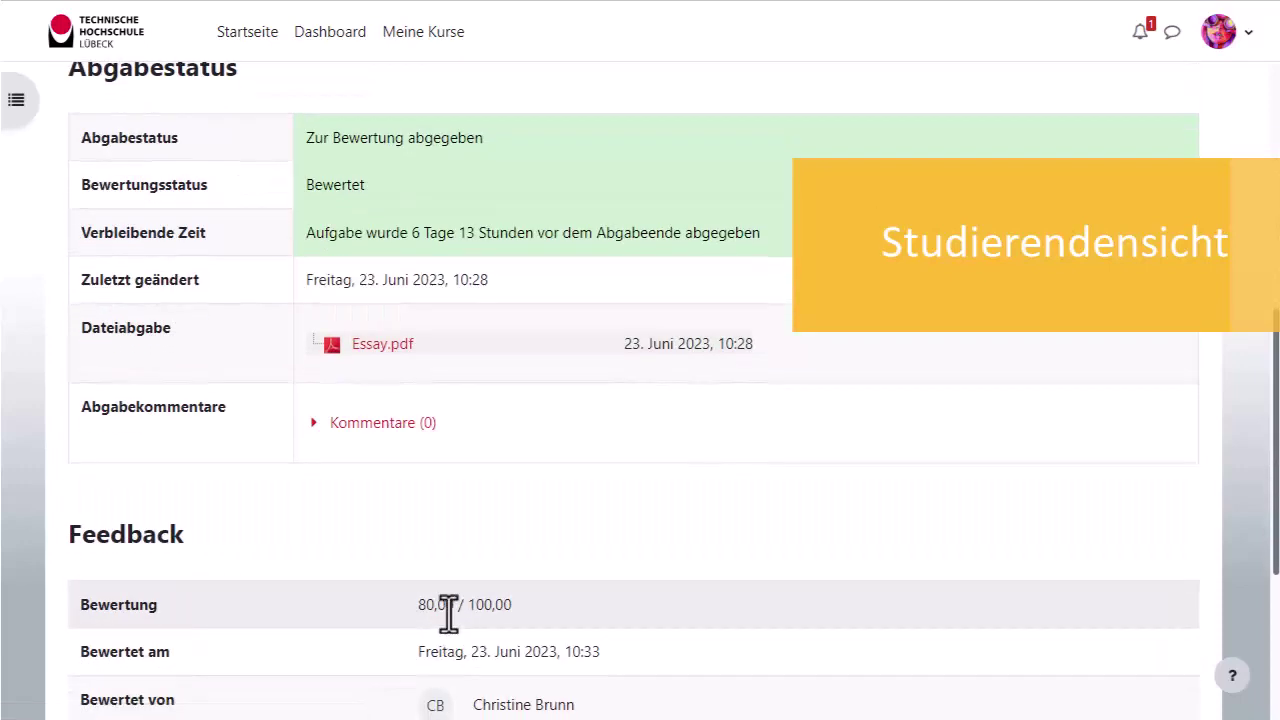
scroll(450, 612, "down", 1)
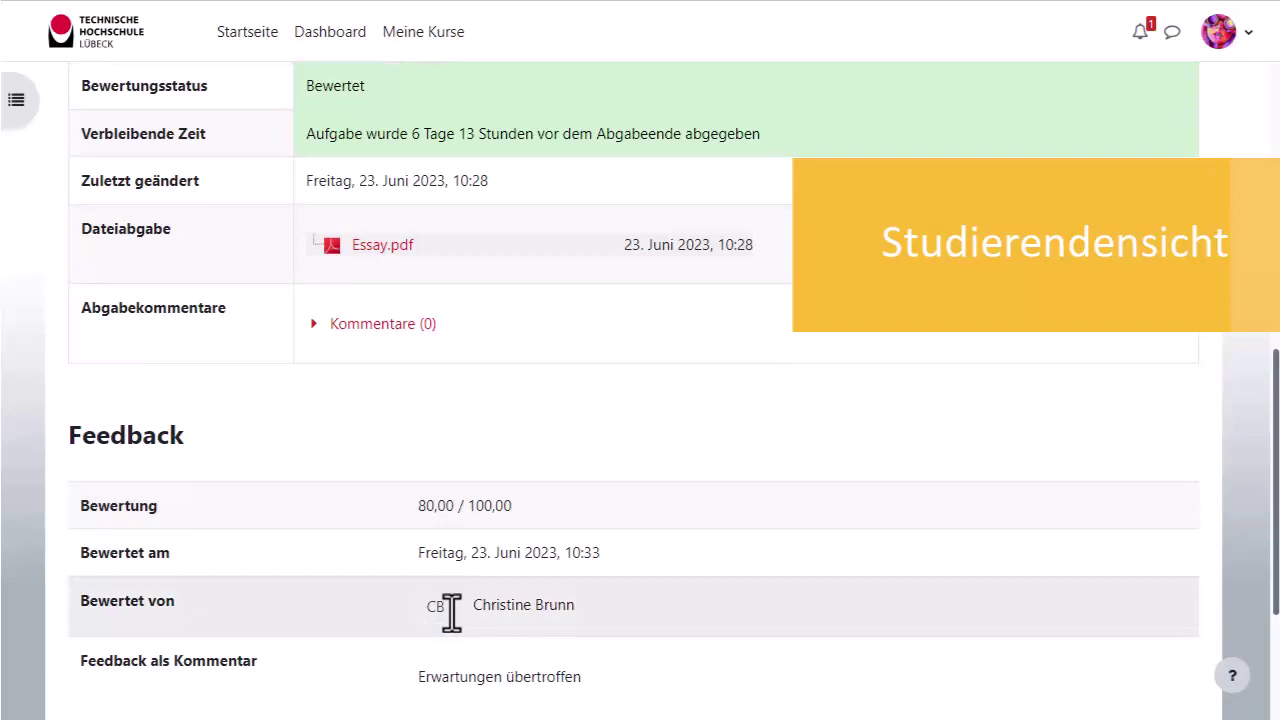
scroll(451, 612, "down", 2)
left_click(465, 611)
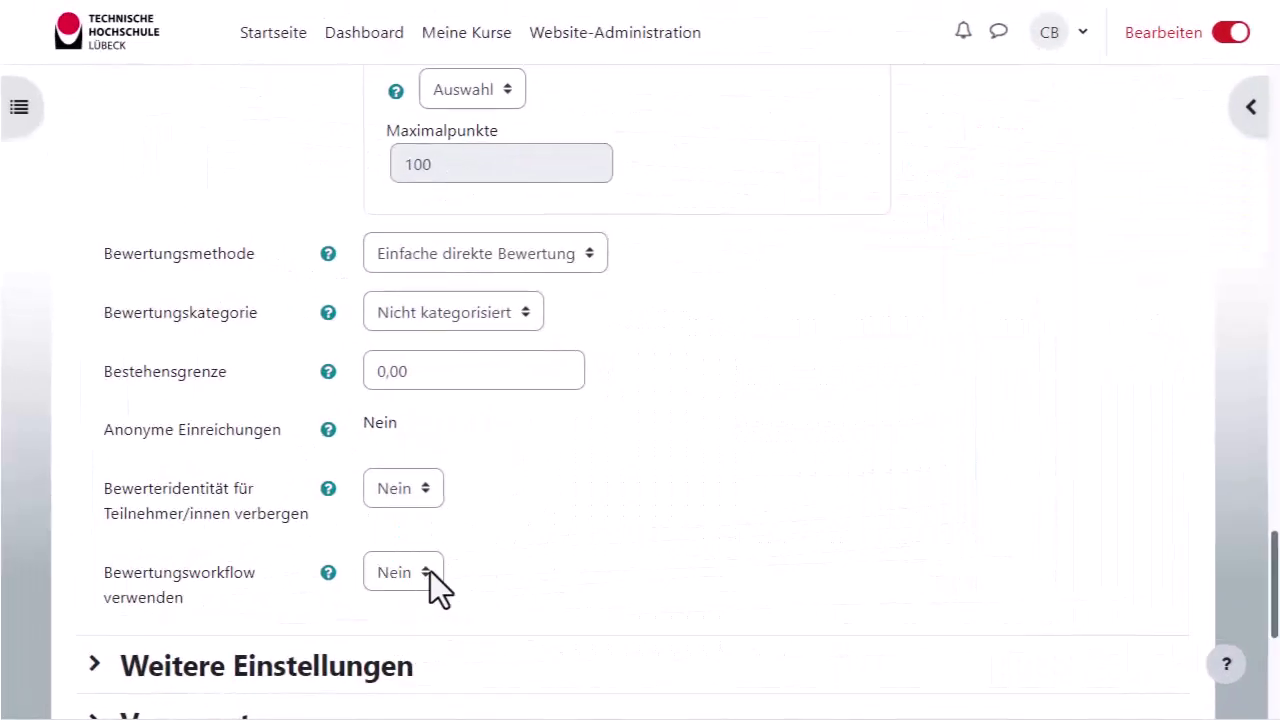
Enable the Bewertungsworkflow in the assignment settings and set the graded essay's workflow status to Freigegeben.
left_click(430, 573)
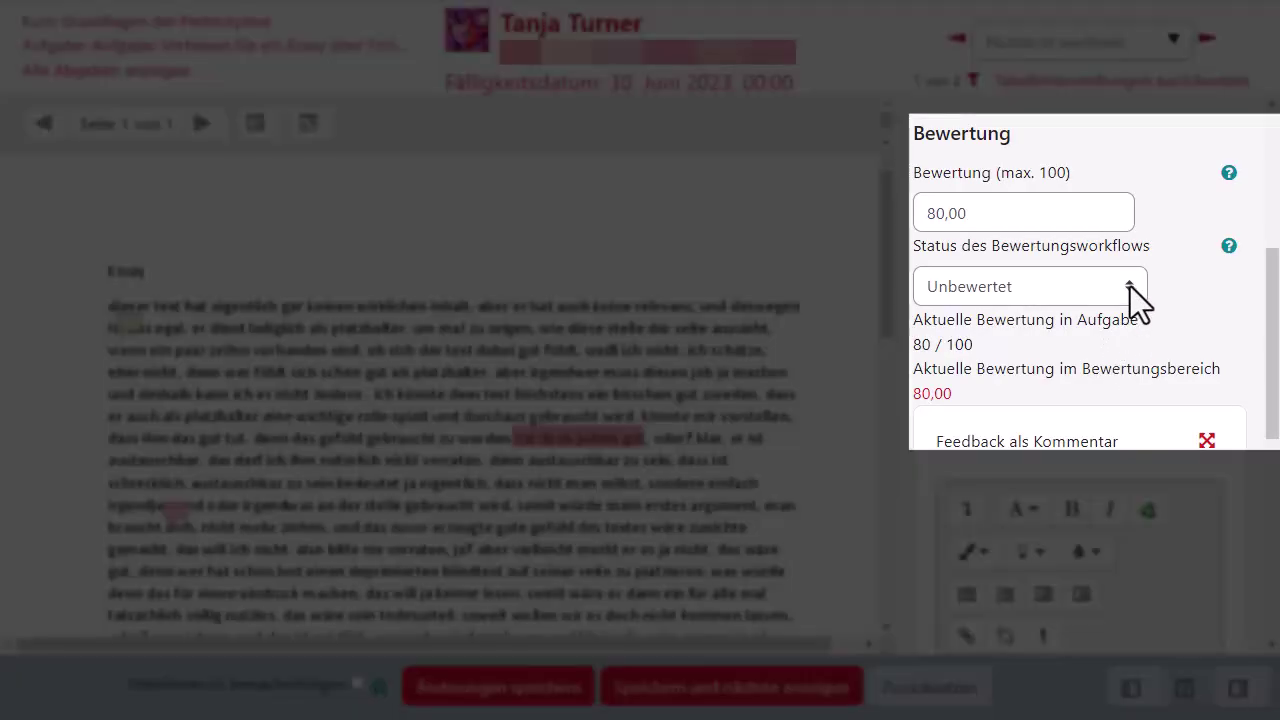
left_click(1129, 287)
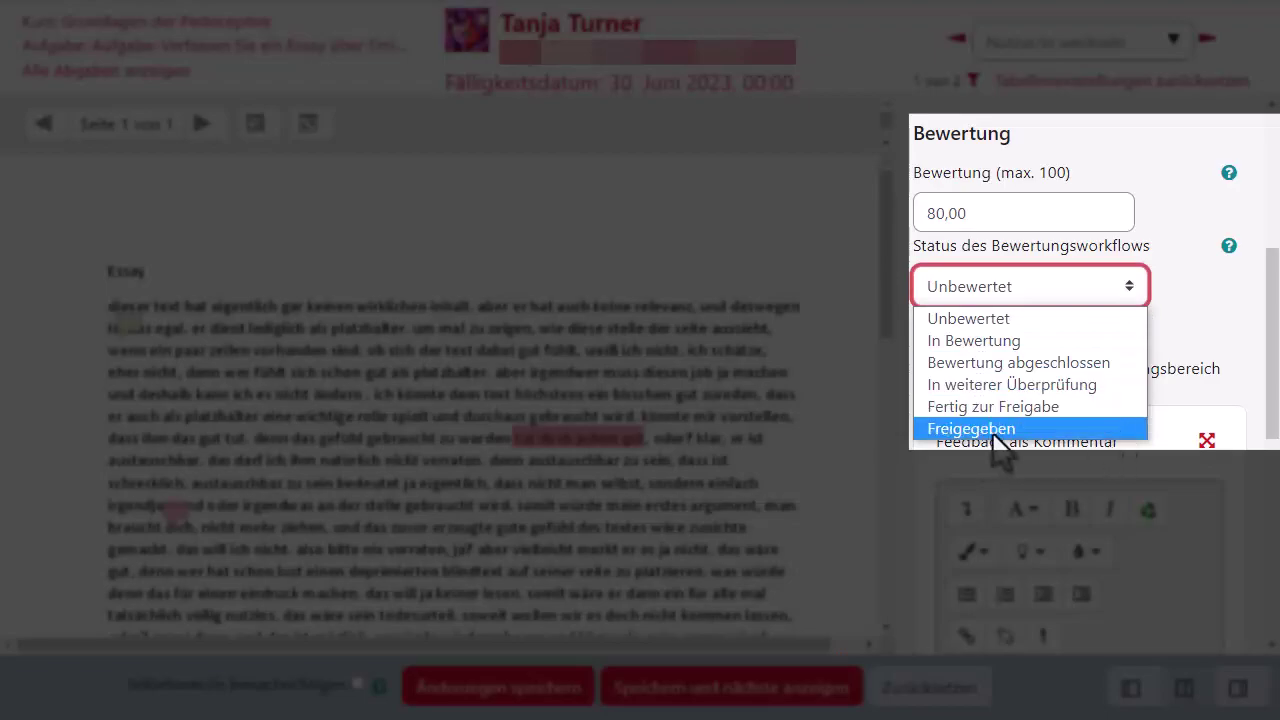
left_click(1025, 428)
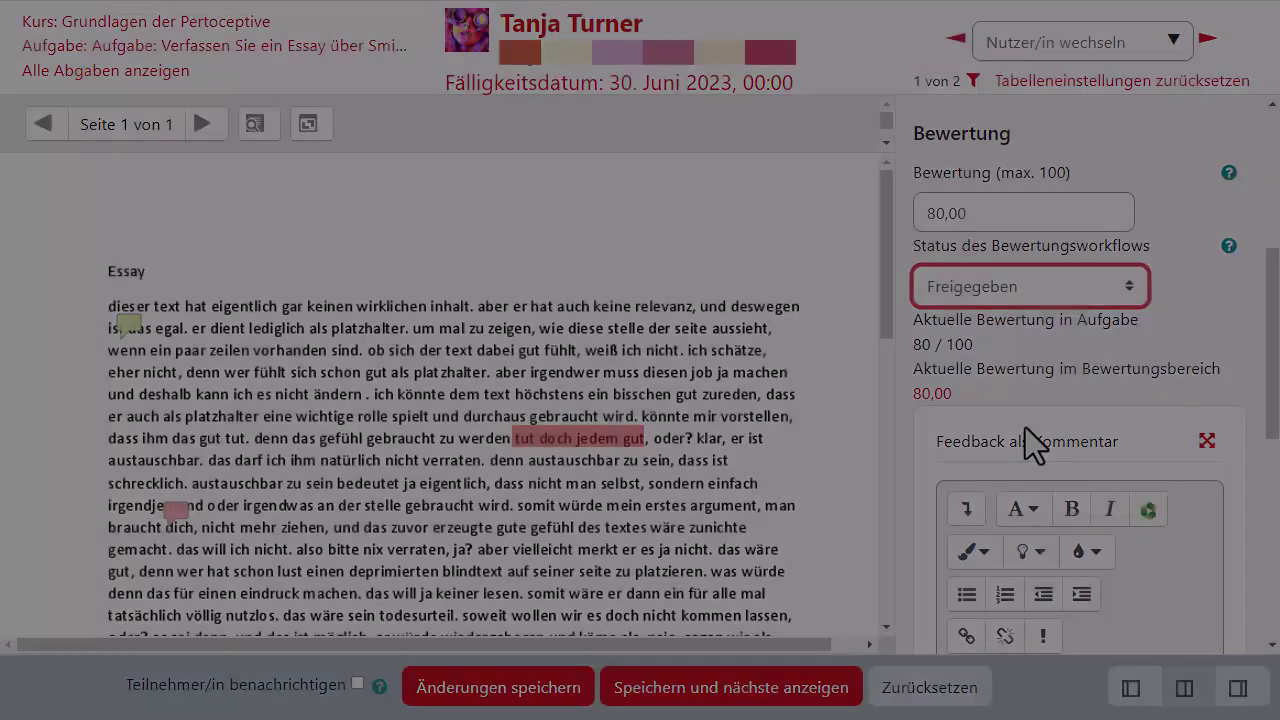